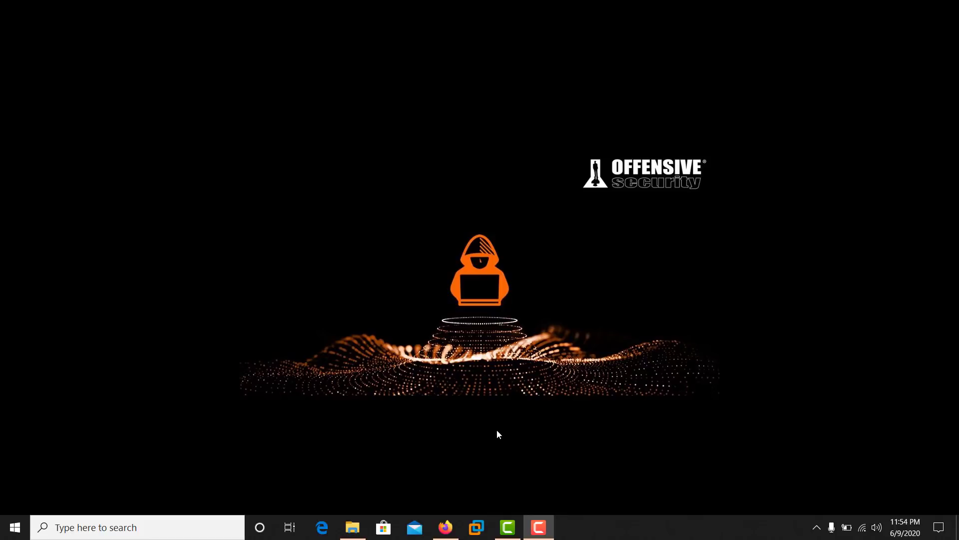
# - In Firefox, search Google for 'vmware workstation' using the suggestion offered for 'vmwa'
pyautogui.click(445, 527)
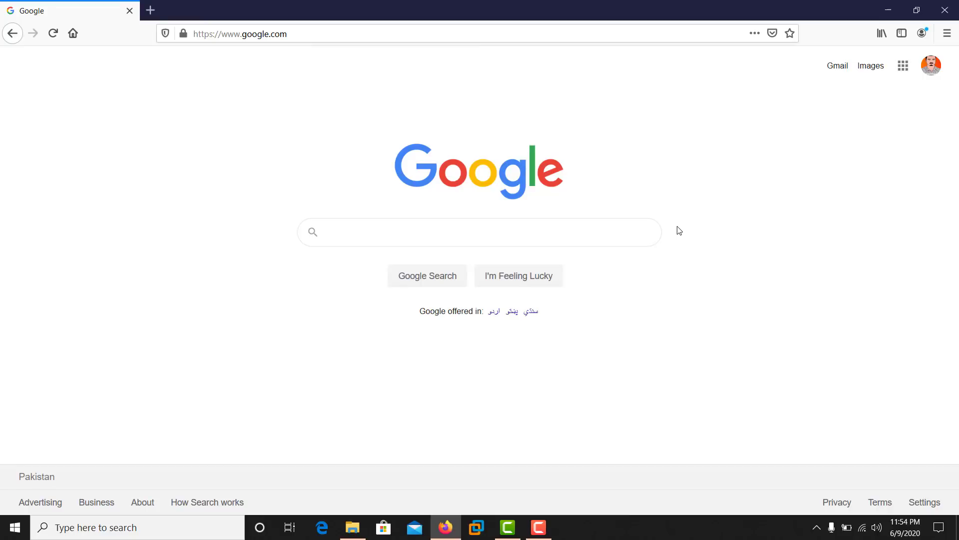
pyautogui.click(490, 238)
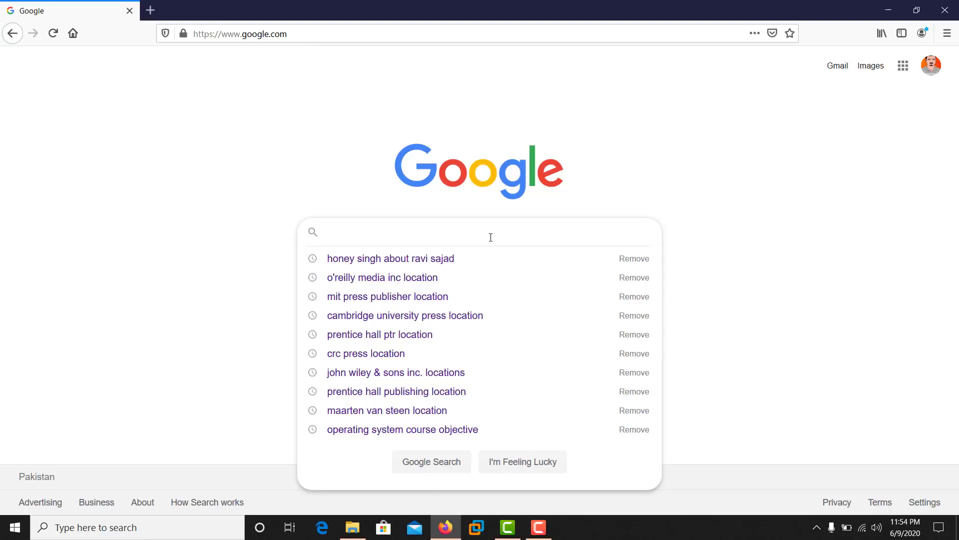
pyautogui.write('vmwa')
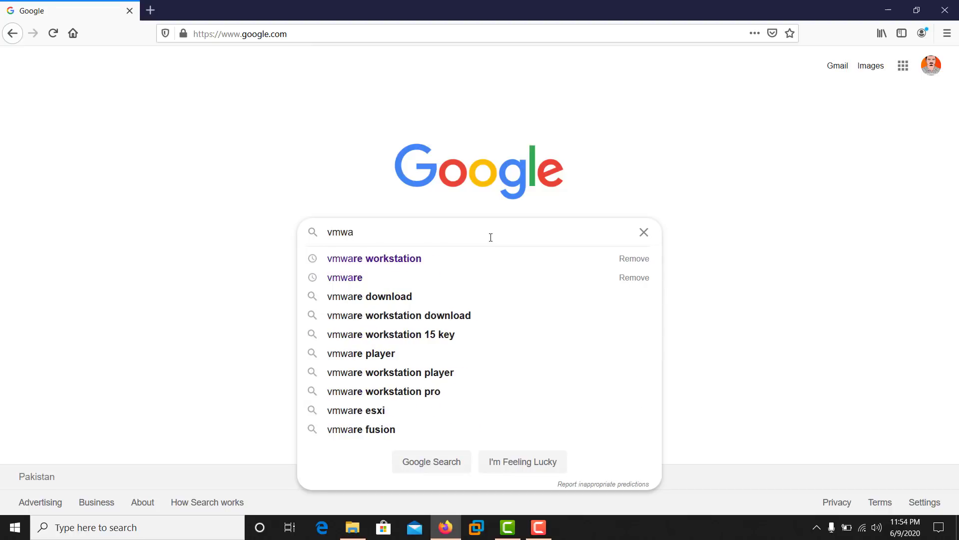
pyautogui.press('Down')
pyautogui.press('Return')
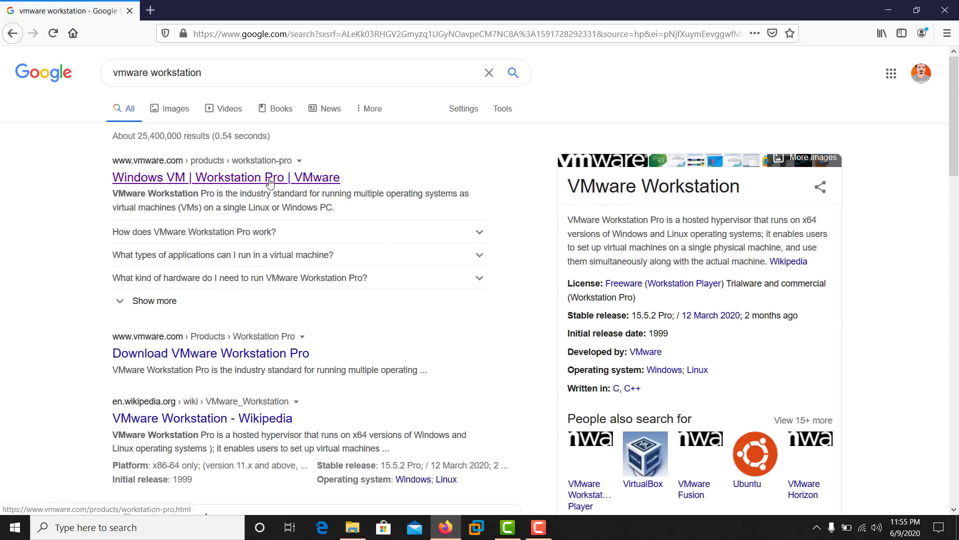
# - Open the first result, 'Windows VM | Workstation Pro | VMware', and scroll through the product page
pyautogui.click(126, 183)
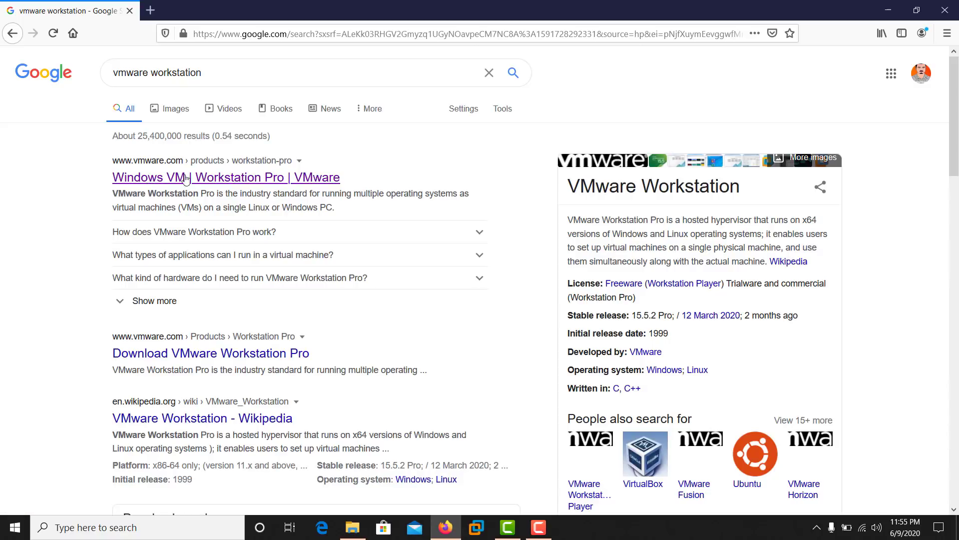
pyautogui.click(255, 178)
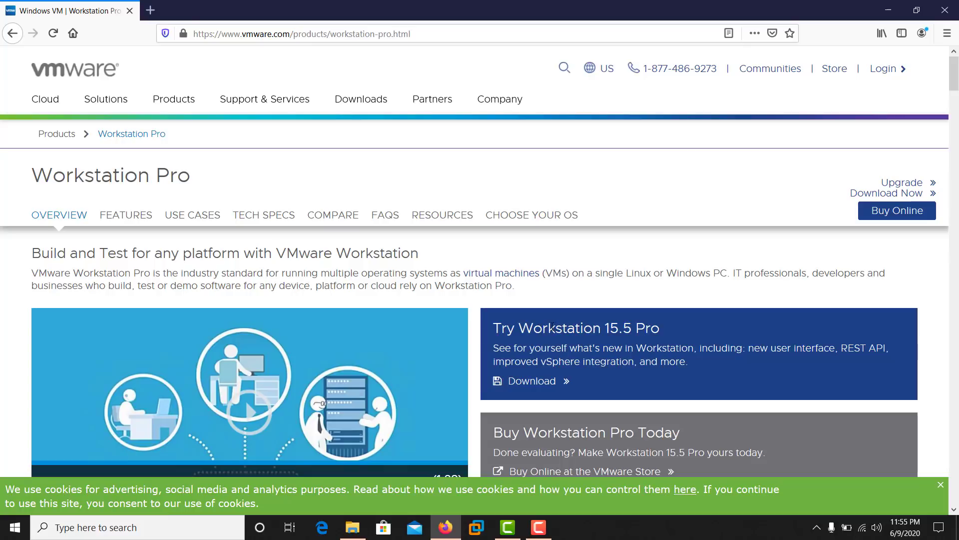
pyautogui.scroll(-3, 556, 326)
pyautogui.scroll(4, 556, 326)
pyautogui.scroll(-3, 556, 325)
pyautogui.scroll(-3, 556, 325)
pyautogui.scroll(4, 556, 325)
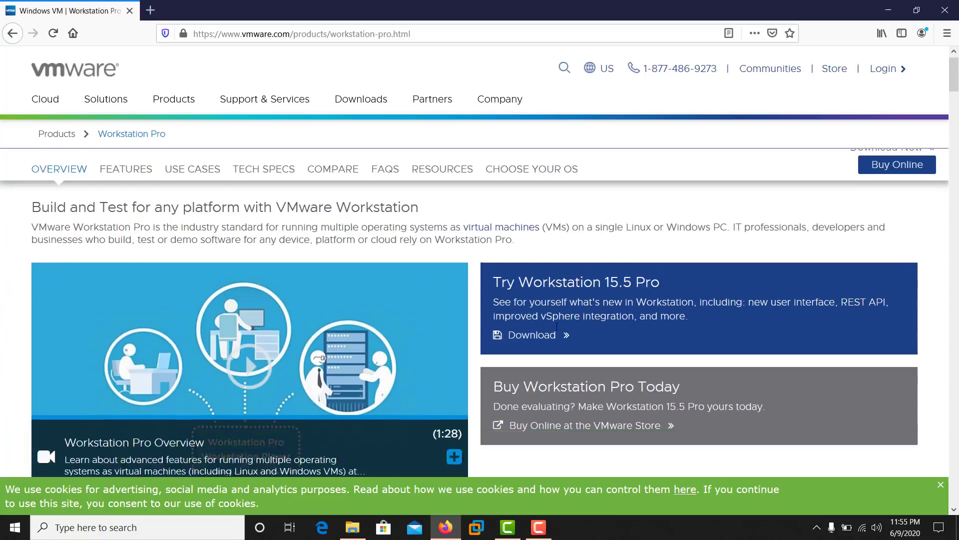
pyautogui.scroll(-4, 556, 327)
pyautogui.scroll(4, 557, 327)
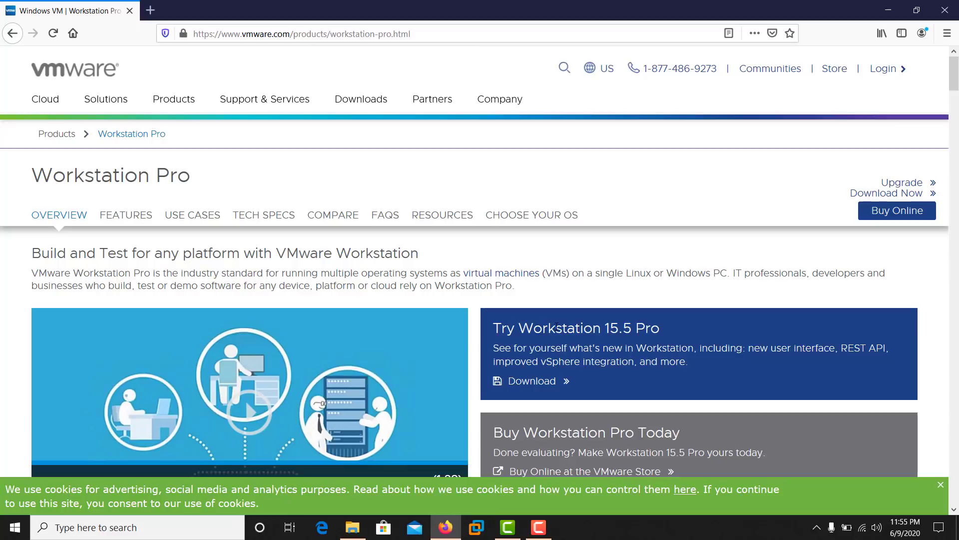
pyautogui.scroll(-3, 556, 328)
pyautogui.scroll(3, 557, 327)
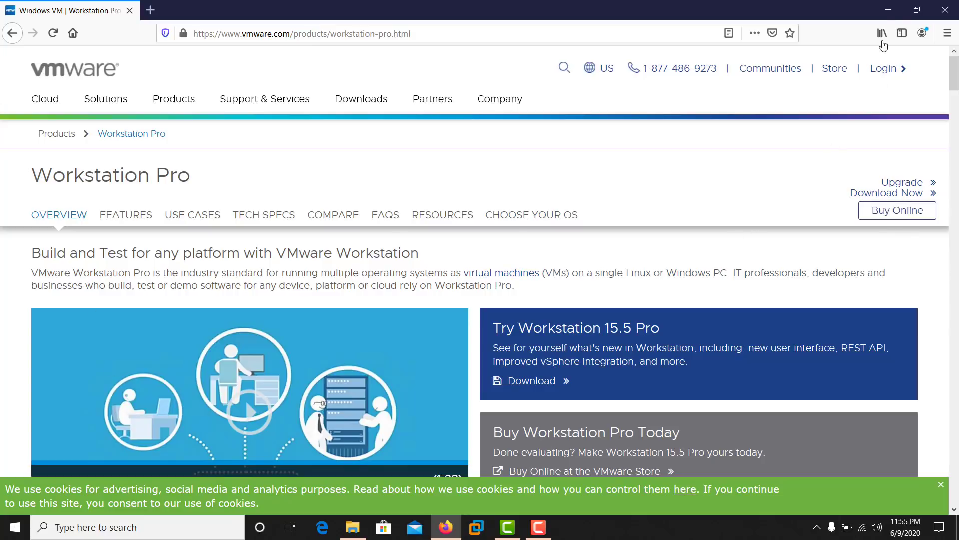
# - Minimize Firefox to reveal the Offensive Security desktop
pyautogui.click(888, 10)
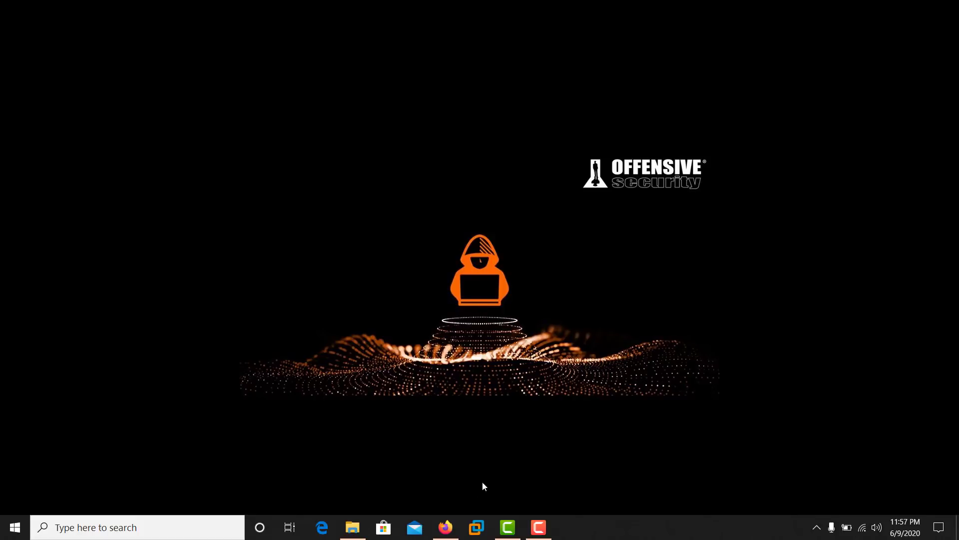
pyautogui.click(446, 527)
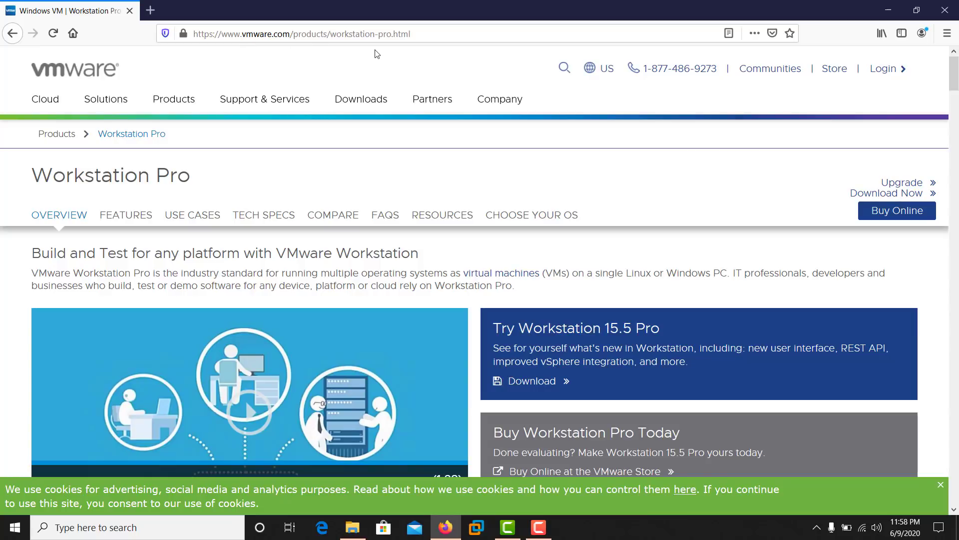
pyautogui.click(539, 385)
pyautogui.click(888, 4)
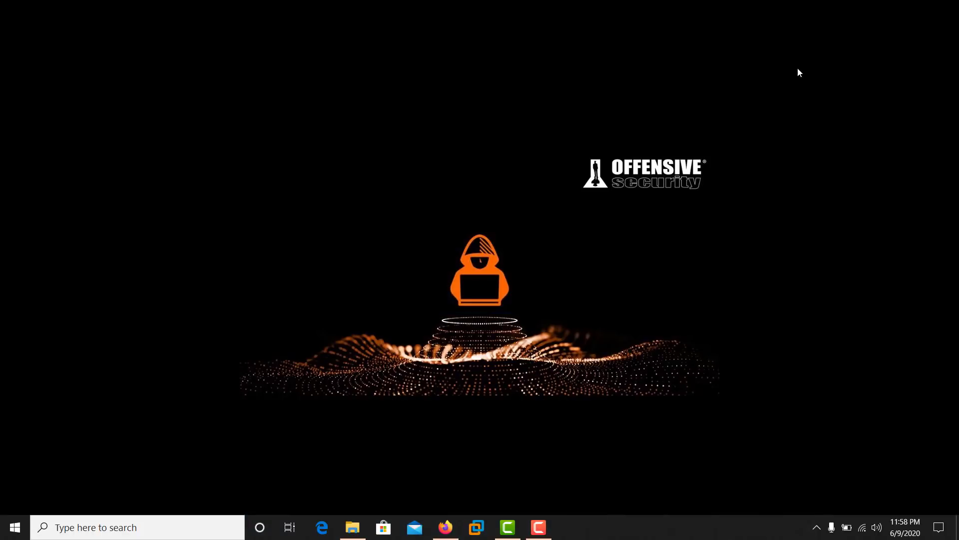
# - Launch VMware Workstation maximized, close the extra window, and postpone the 15.5.6 update
pyautogui.click(479, 532)
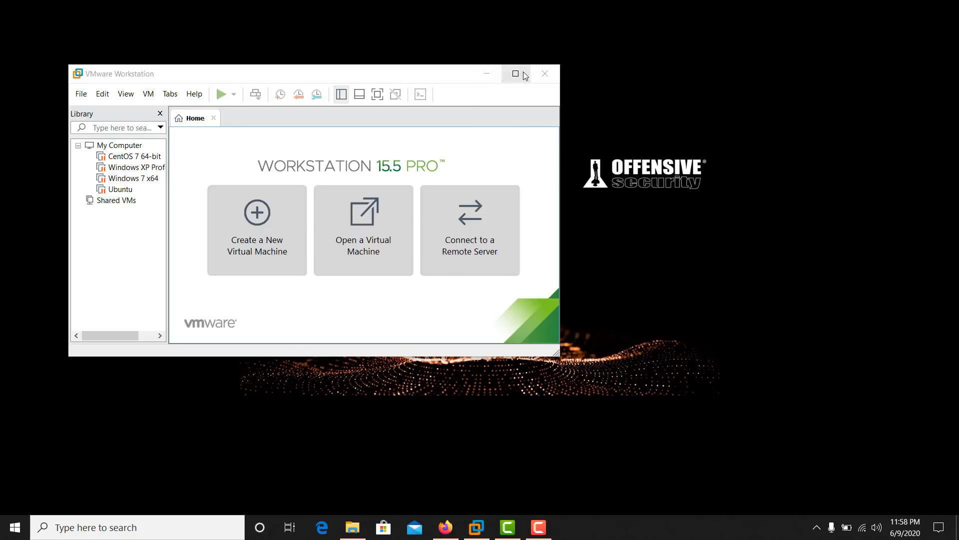
pyautogui.click(523, 74)
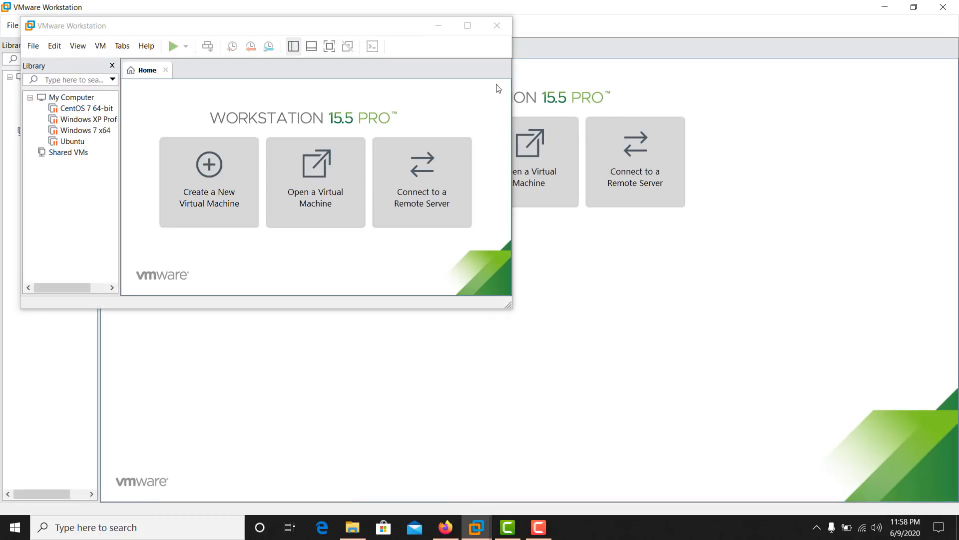
pyautogui.click(497, 26)
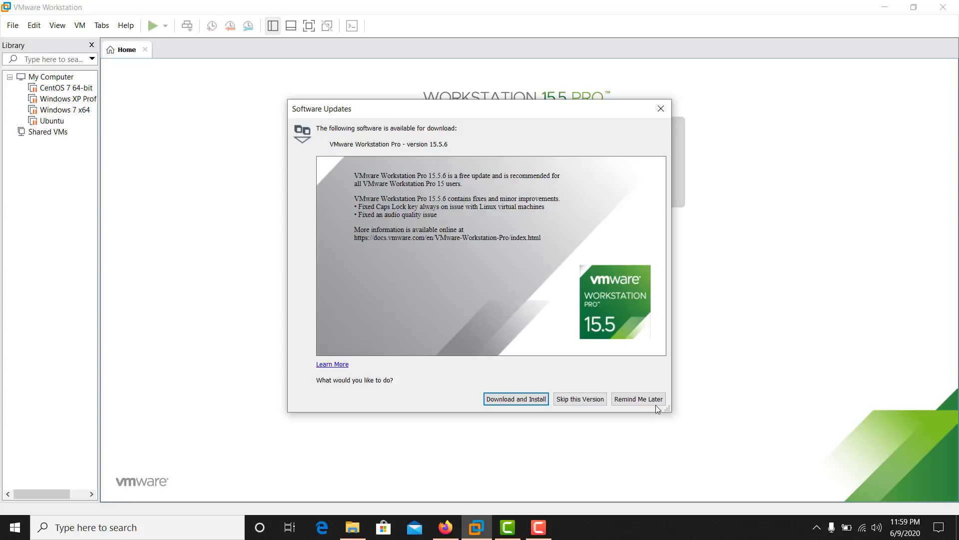
pyautogui.click(655, 403)
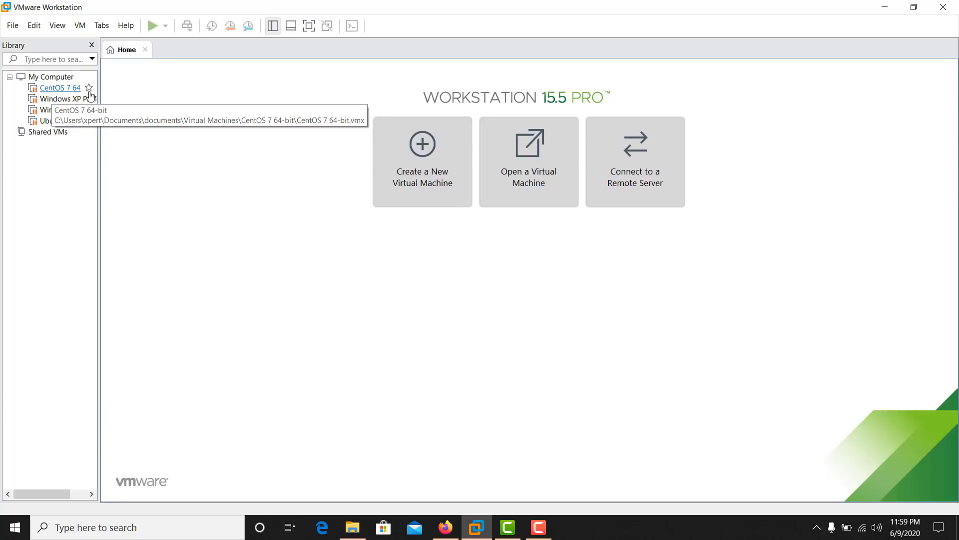
# - Widen the library pane listing the CentOS 7, Windows XP, Windows 7 and Ubuntu machines
pyautogui.moveTo(100, 85); pyautogui.dragTo(176, 102)
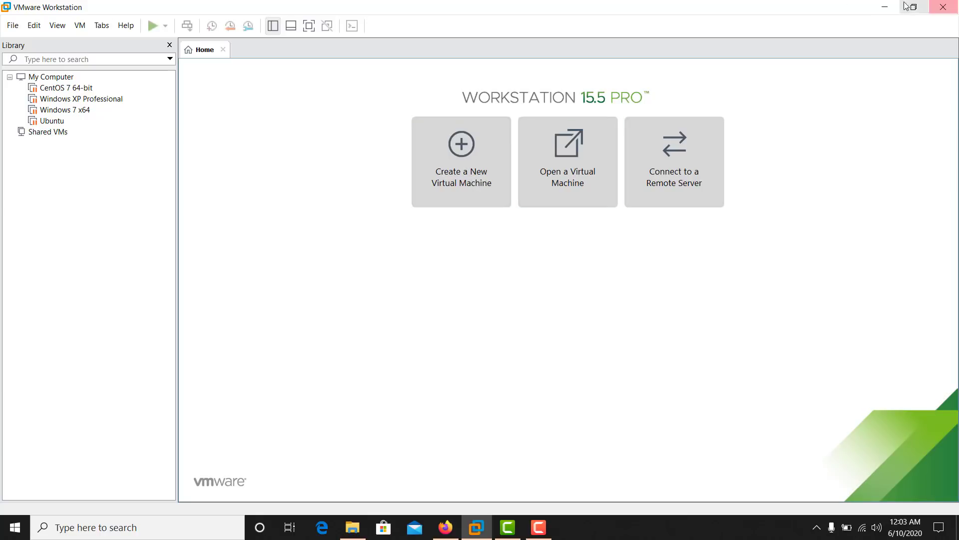
# - Launch the New Virtual Machine Wizard and continue with the Typical (recommended) configuration
pyautogui.click(885, 7)
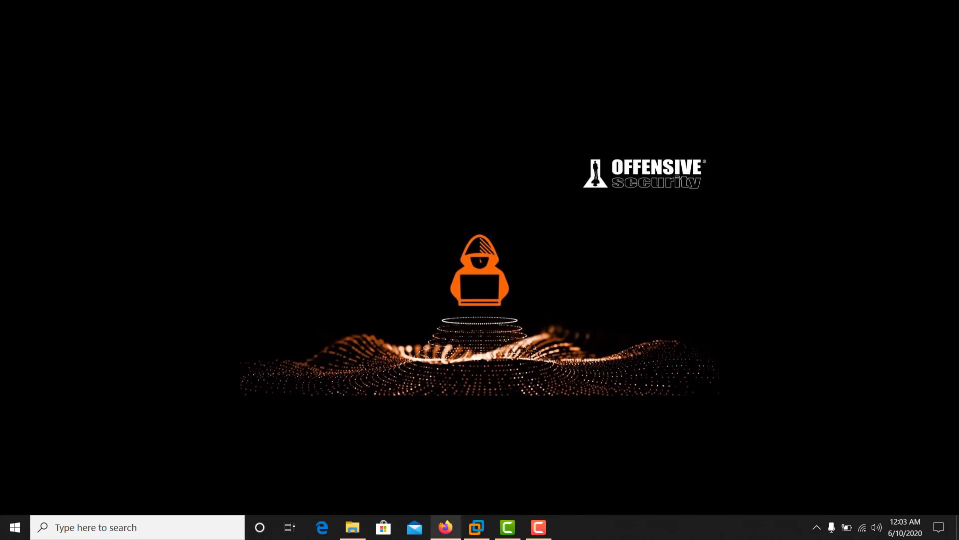
pyautogui.click(479, 527)
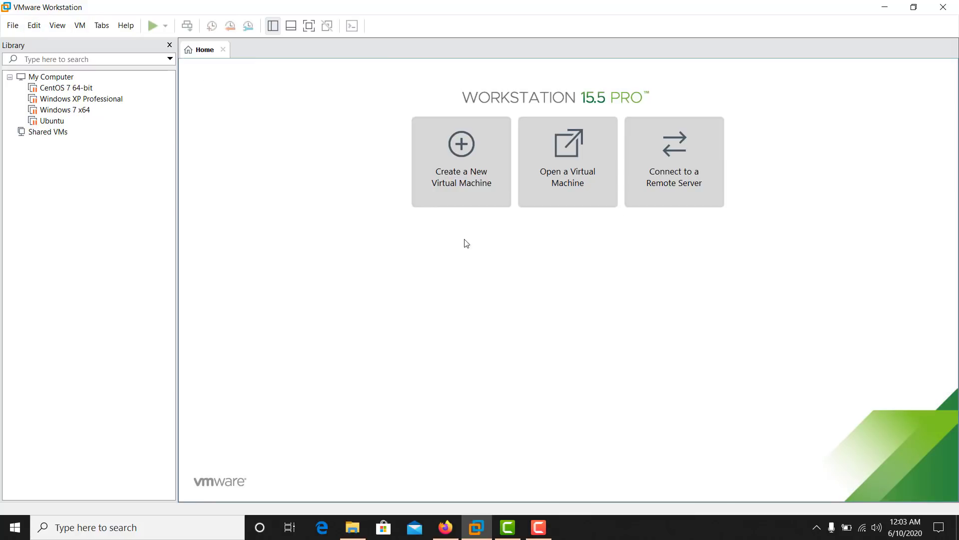
pyautogui.click(459, 167)
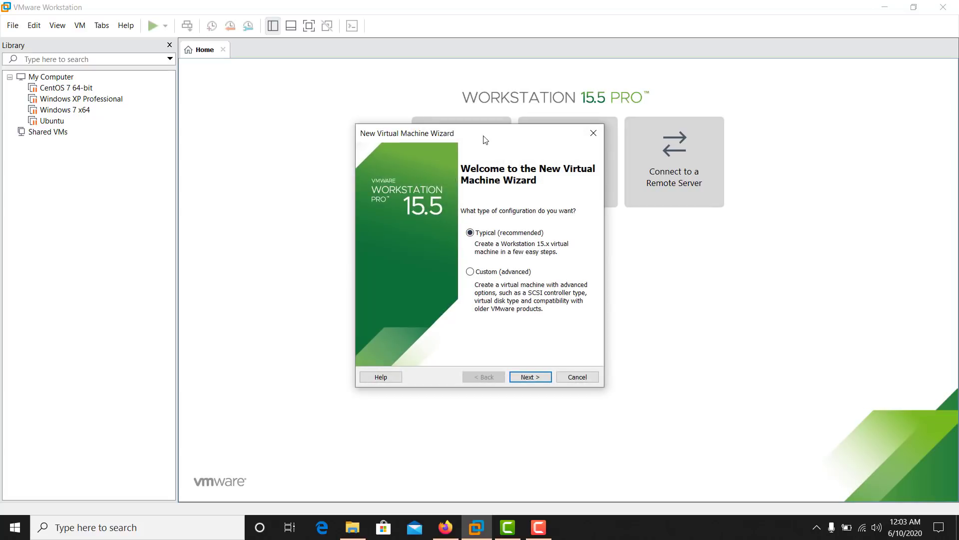
pyautogui.moveTo(483, 136); pyautogui.dragTo(282, 126)
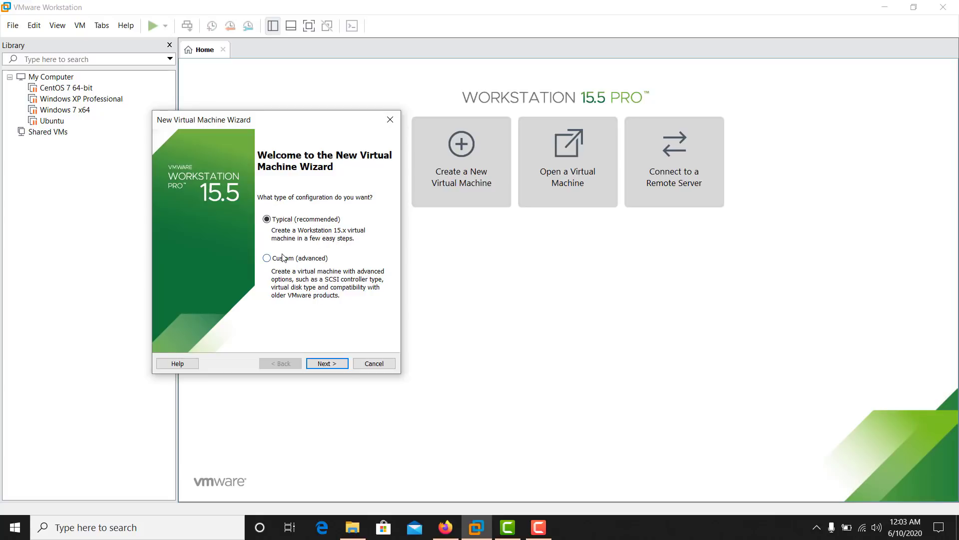
pyautogui.click(328, 364)
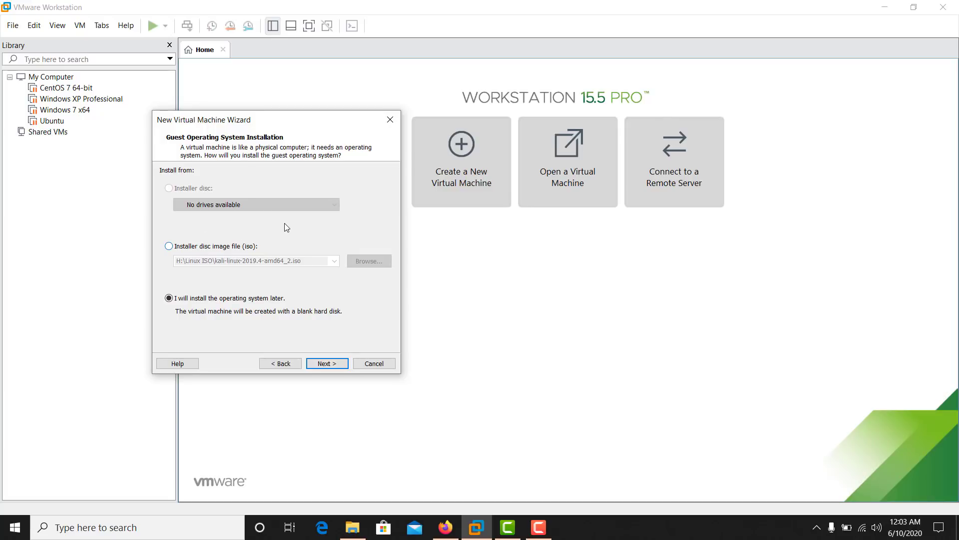
# - In a new Firefox tab, search Google for 'kali linux download'
pyautogui.click(446, 527)
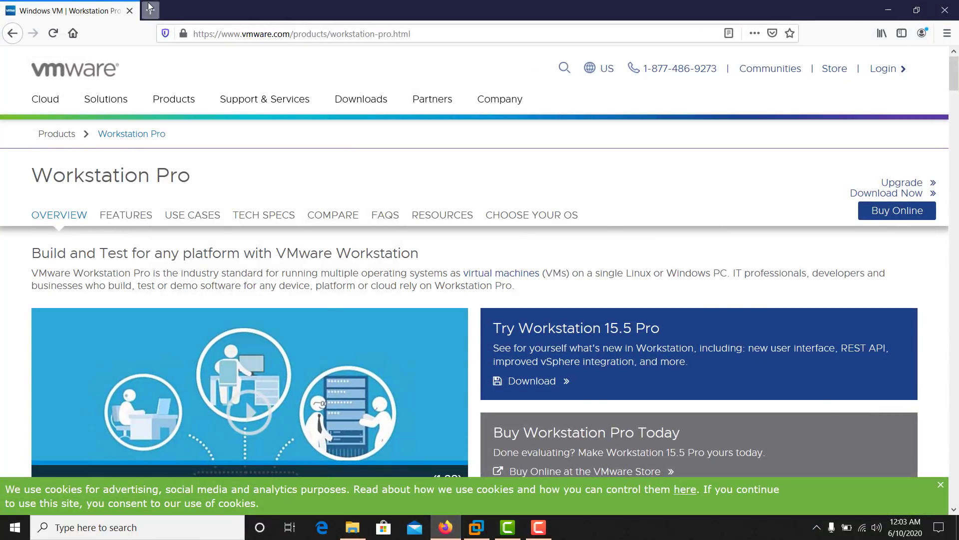
pyautogui.click(150, 10)
pyautogui.click(215, 42)
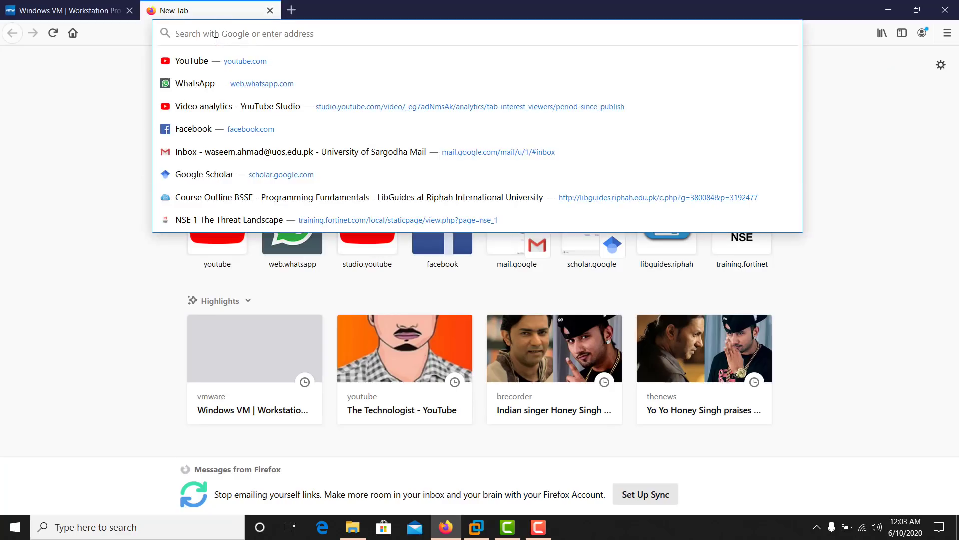
pyautogui.write('ka')
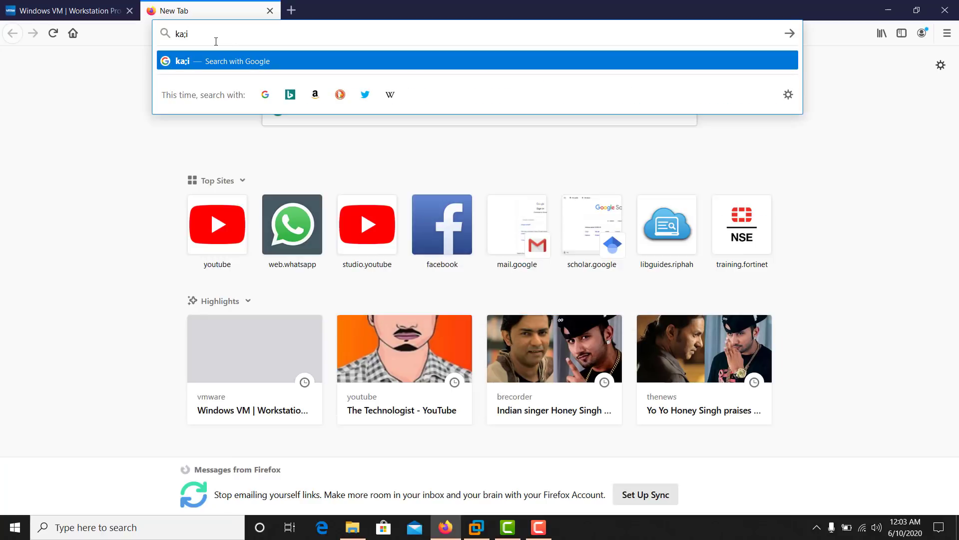
pyautogui.write('li l')
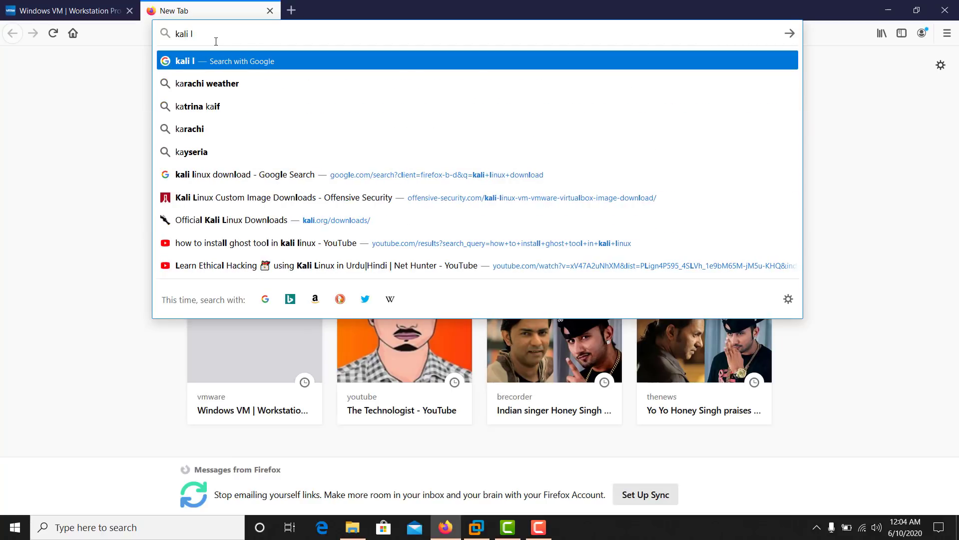
pyautogui.write('inux')
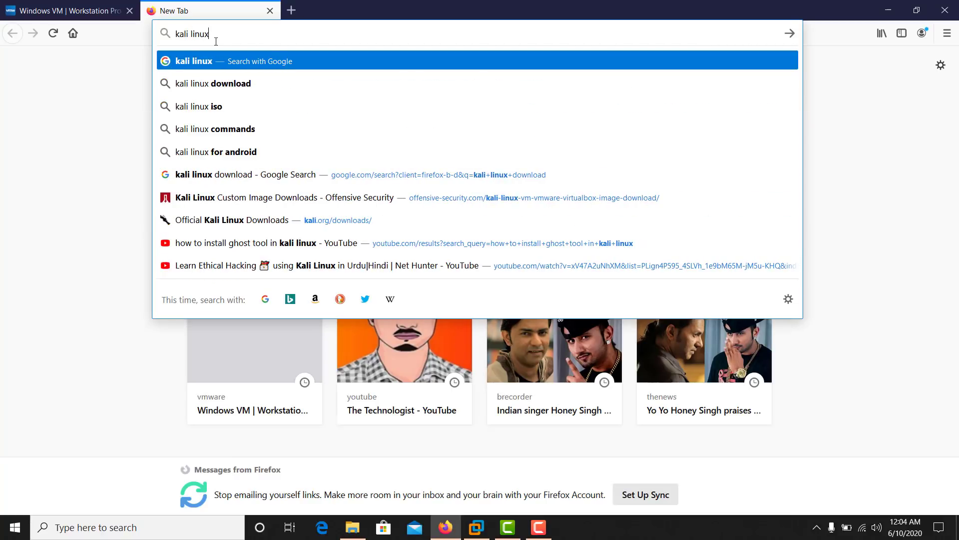
pyautogui.press('Down')
pyautogui.press('Return')
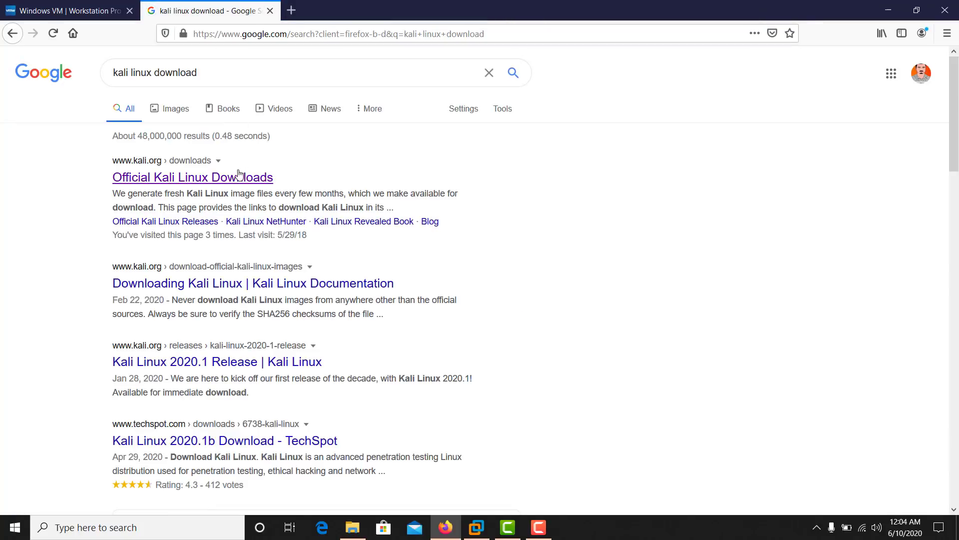
# - Open kali.org's Official Kali Linux Downloads page and scroll down to the VMware and VirtualBox rows
pyautogui.click(180, 181)
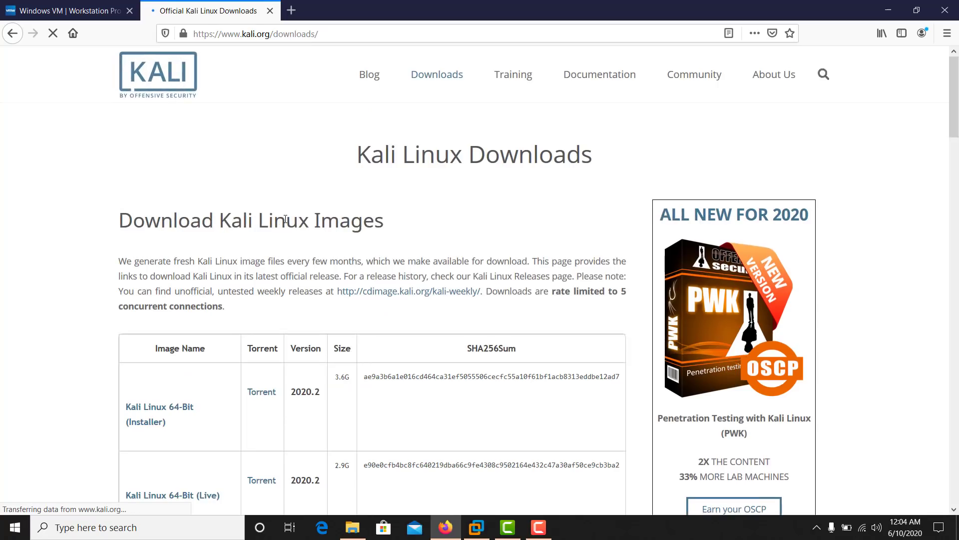
pyautogui.scroll(-4, 287, 219)
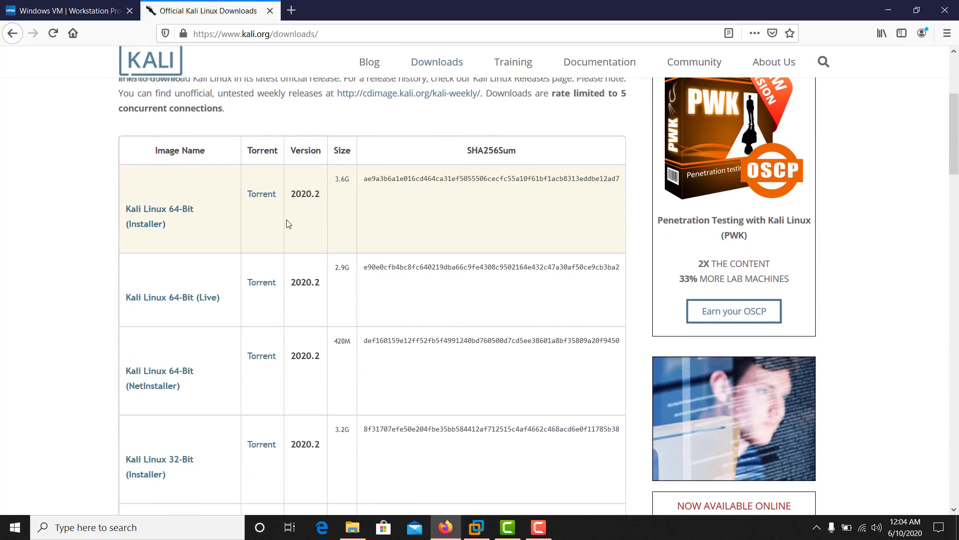
pyautogui.scroll(-3, 288, 223)
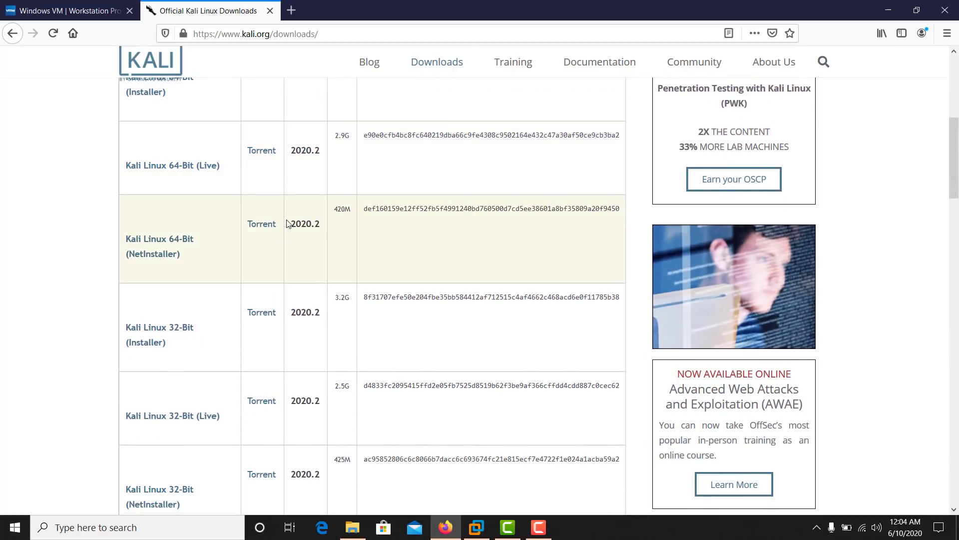
pyautogui.scroll(-1, 300, 270)
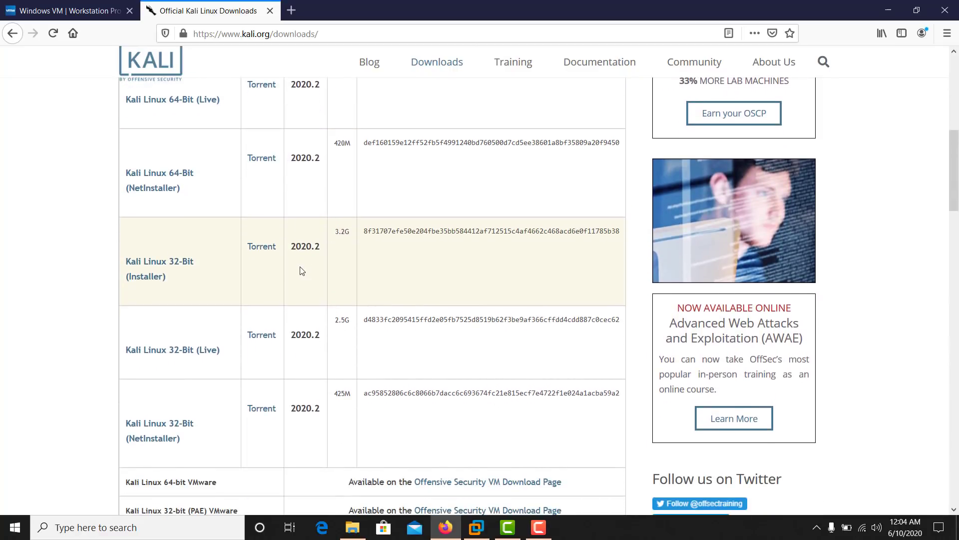
pyautogui.scroll(-3, 301, 270)
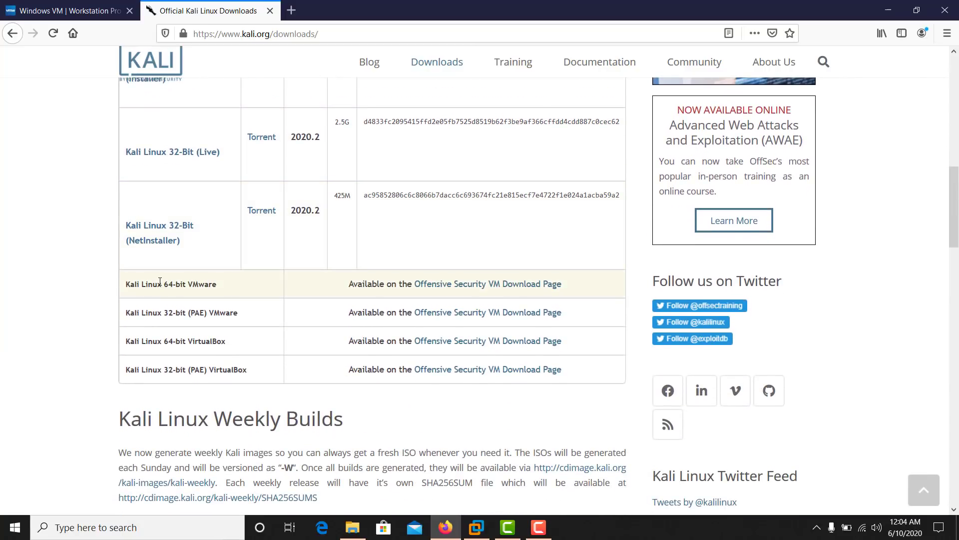
# - Open the Offensive Security VM download page and cancel the 64-bit VMware image torrent download
pyautogui.click(470, 288)
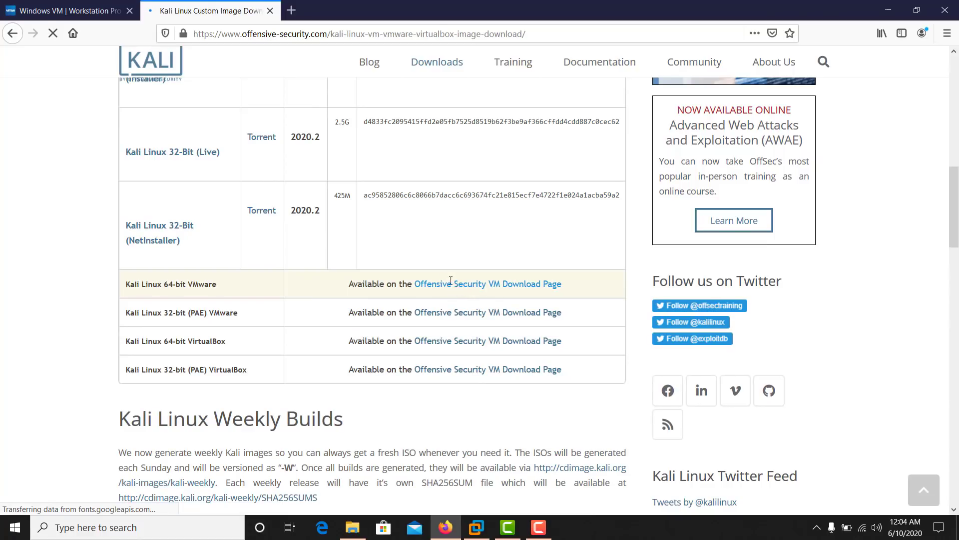
pyautogui.scroll(-3, 378, 142)
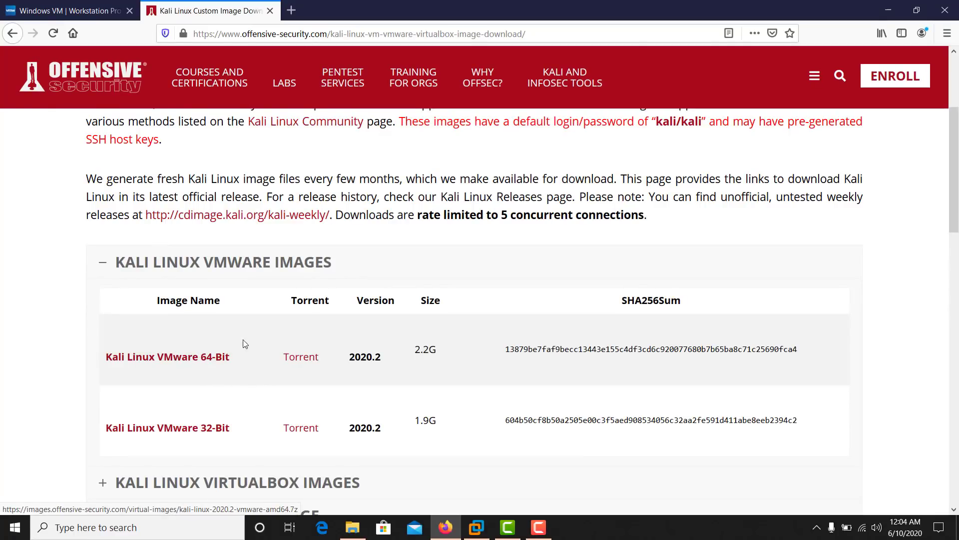
pyautogui.click(297, 356)
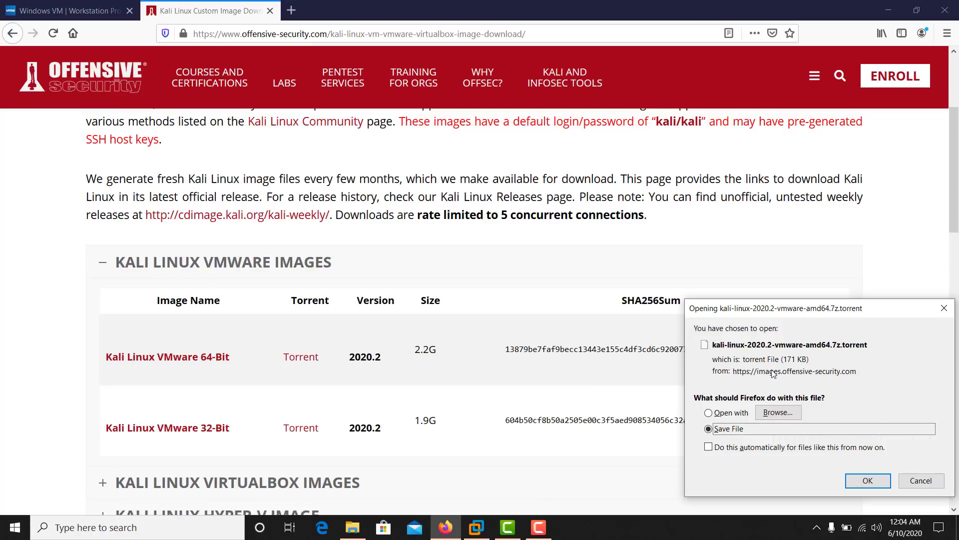
pyautogui.click(912, 483)
# - Expand the Kali Linux VirtualBox images section showing 64-Bit 3.3G and 32-Bit 2.9G
pyautogui.scroll(-3, 435, 254)
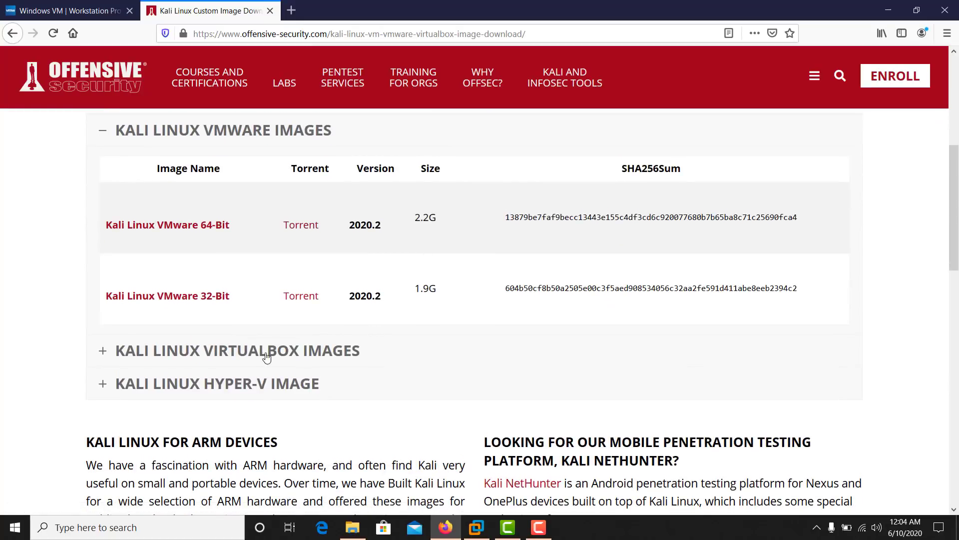
pyautogui.click(100, 351)
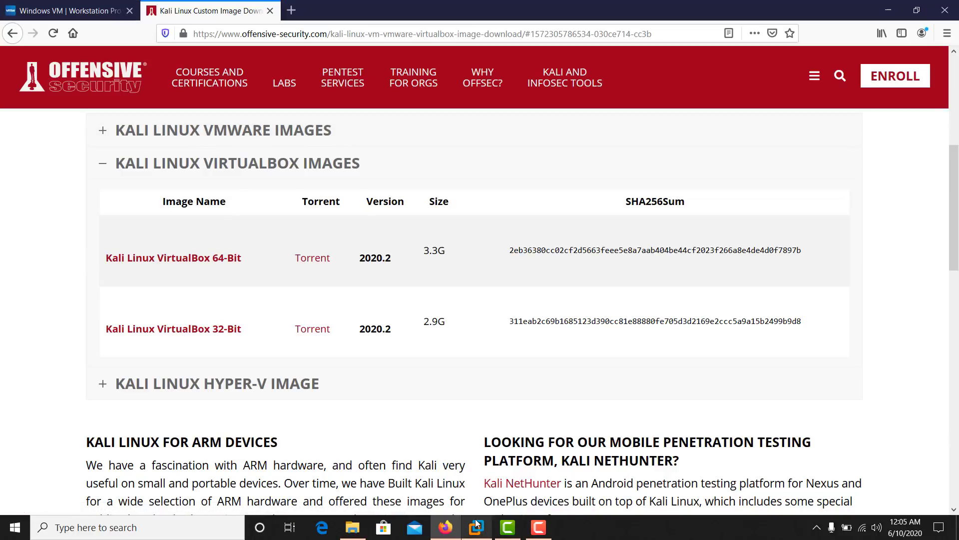
pyautogui.moveTo(477, 525)
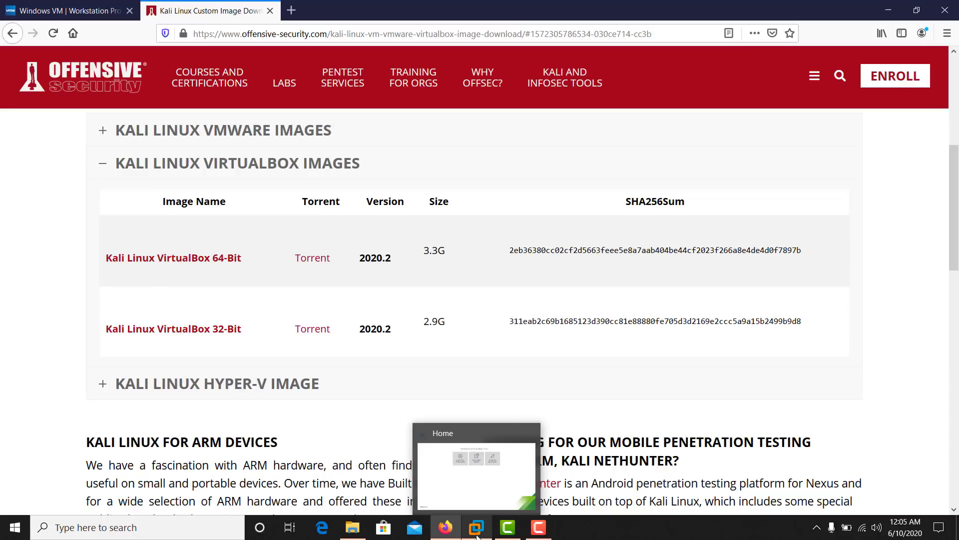
# - Set kali-linux-2019.4-amd64_2.iso as the installer disc image and continue to guest OS selection
pyautogui.click(474, 530)
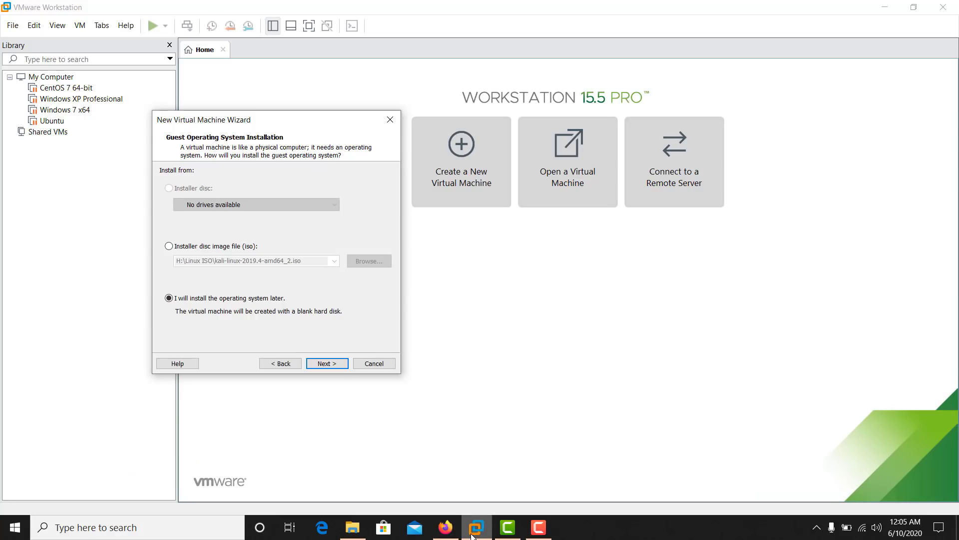
pyautogui.click(220, 246)
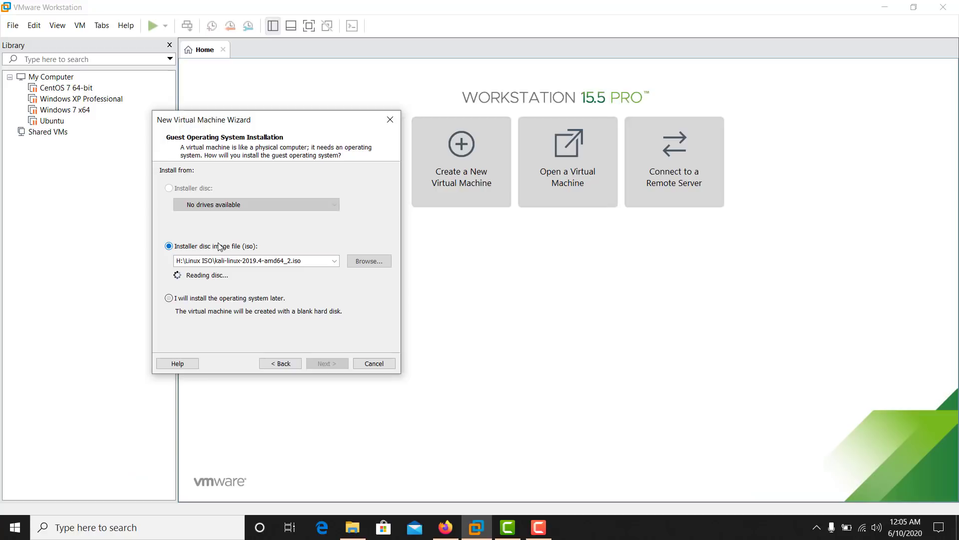
pyautogui.click(380, 260)
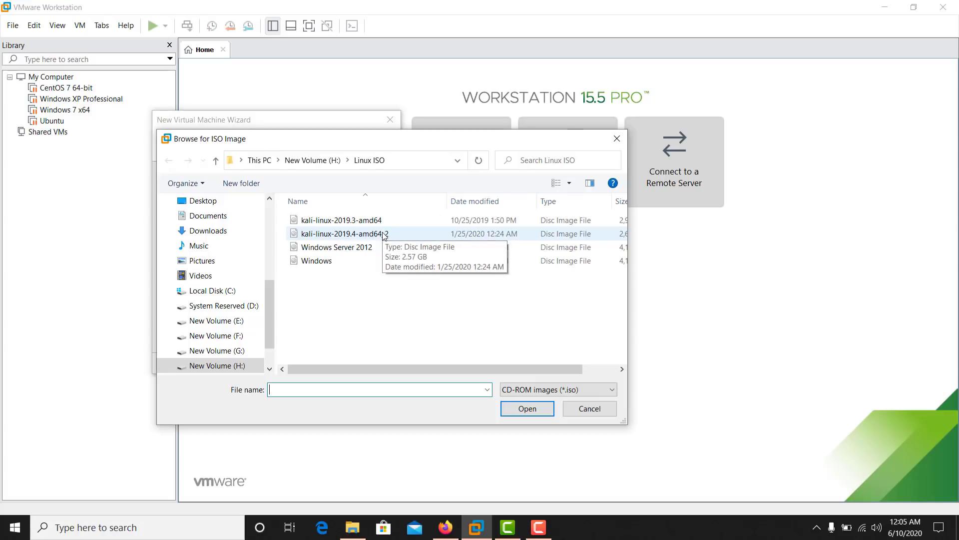
pyautogui.click(366, 237)
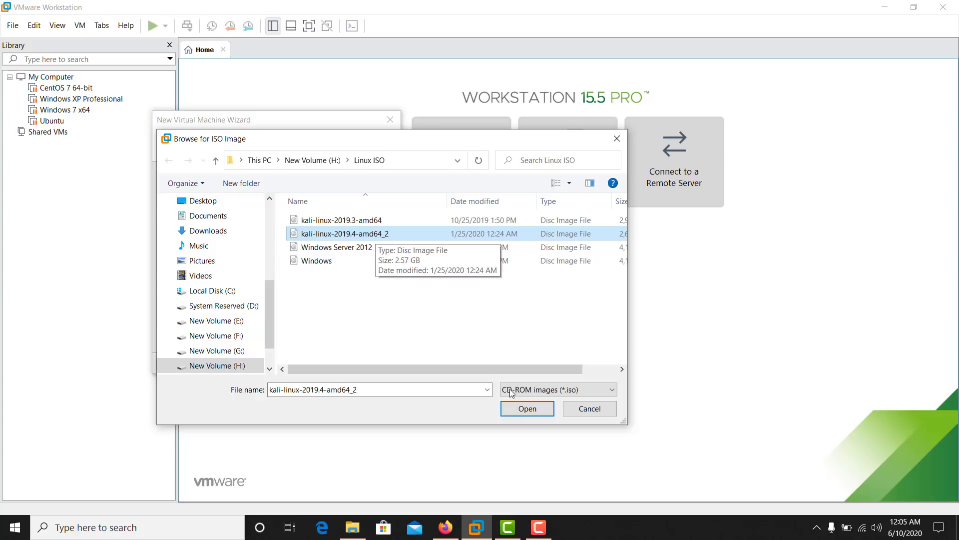
pyautogui.click(516, 411)
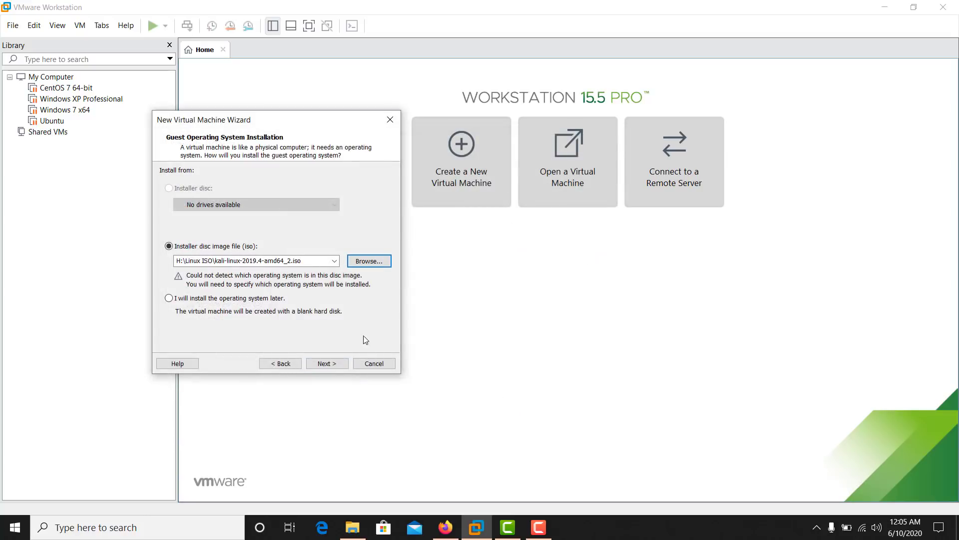
pyautogui.click(326, 363)
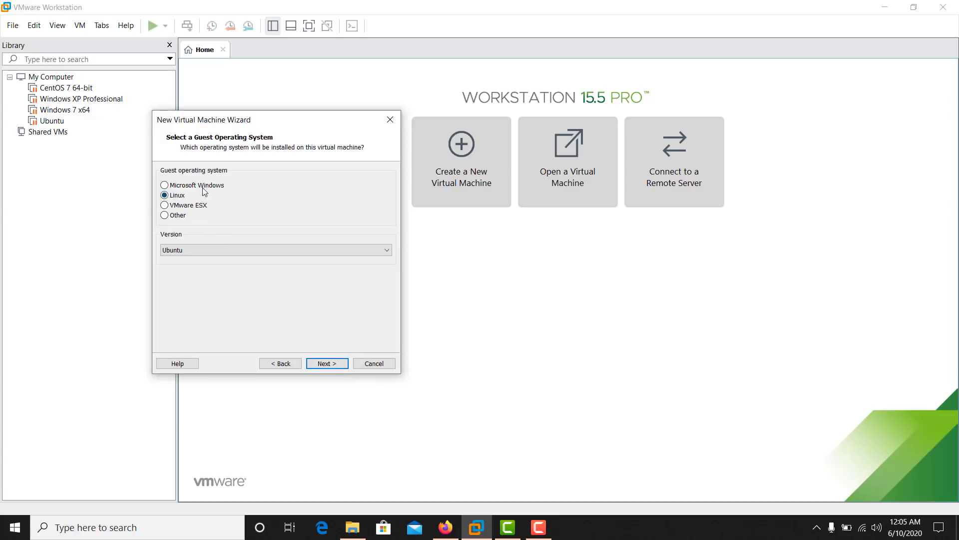
# - Pick Debian 9.x 64-bit from the Linux Version list
pyautogui.click(212, 251)
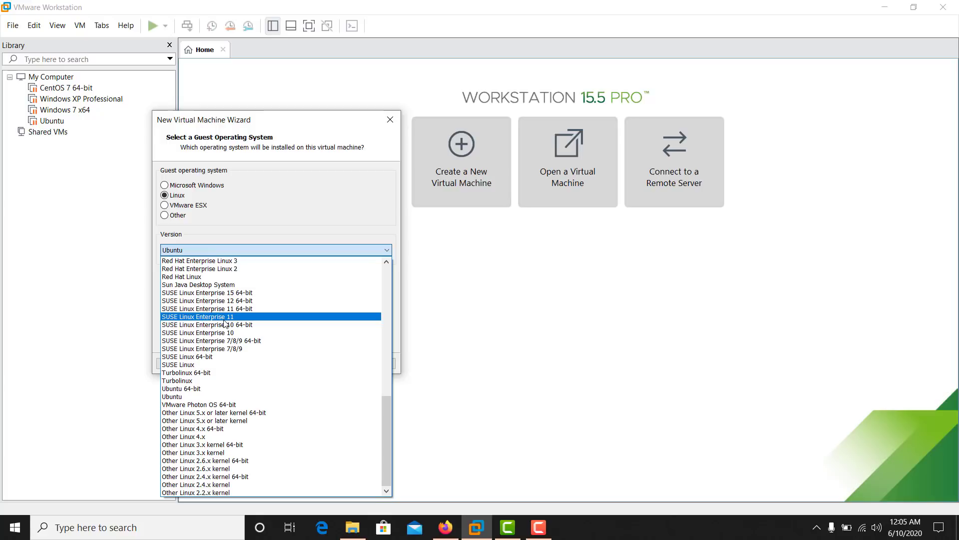
pyautogui.scroll(6, 247, 395)
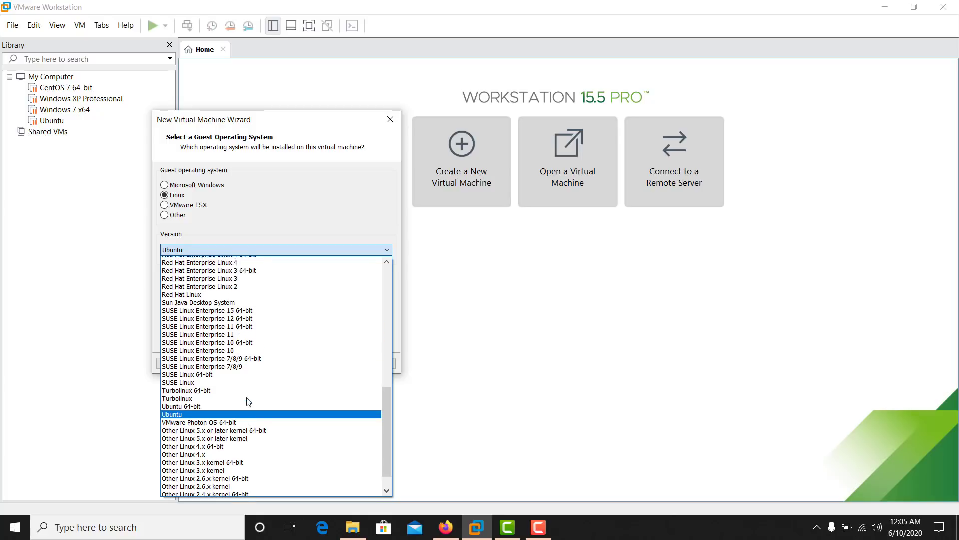
pyautogui.scroll(6, 248, 401)
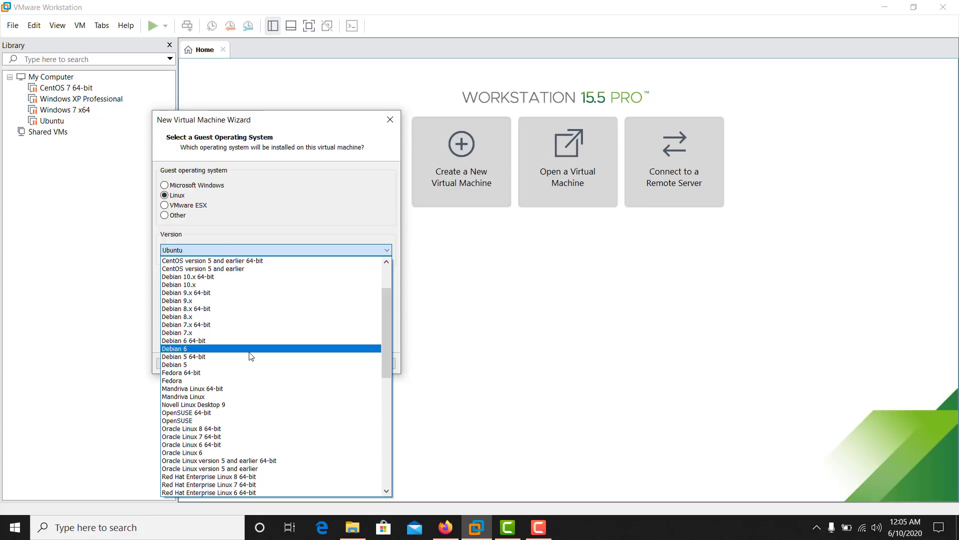
pyautogui.scroll(1, 251, 356)
pyautogui.scroll(2, 250, 356)
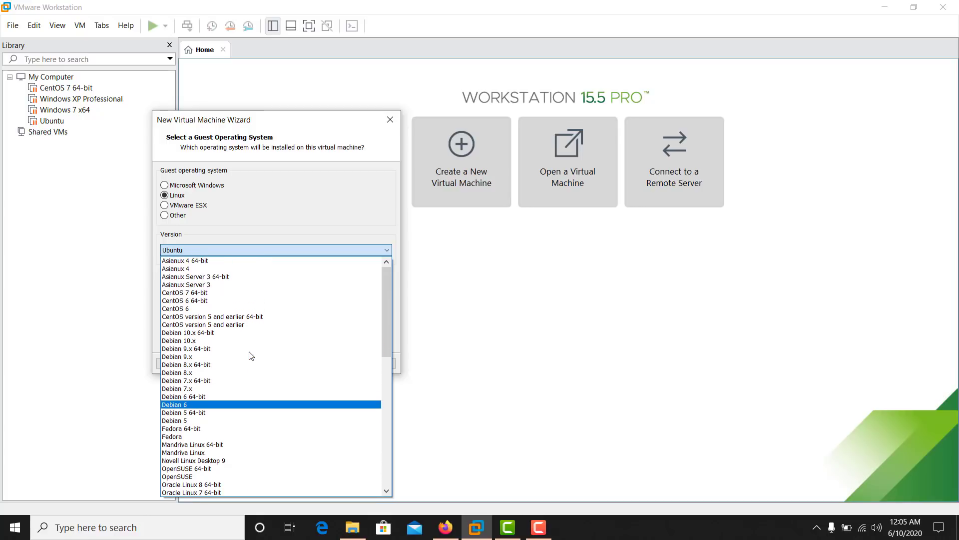
pyautogui.scroll(-2, 250, 356)
pyautogui.scroll(-12, 251, 355)
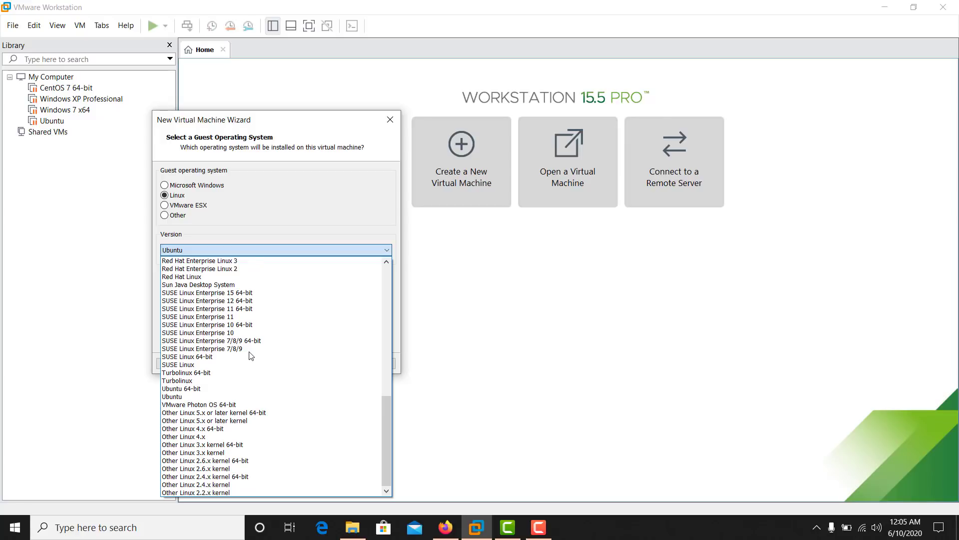
pyautogui.scroll(8, 251, 355)
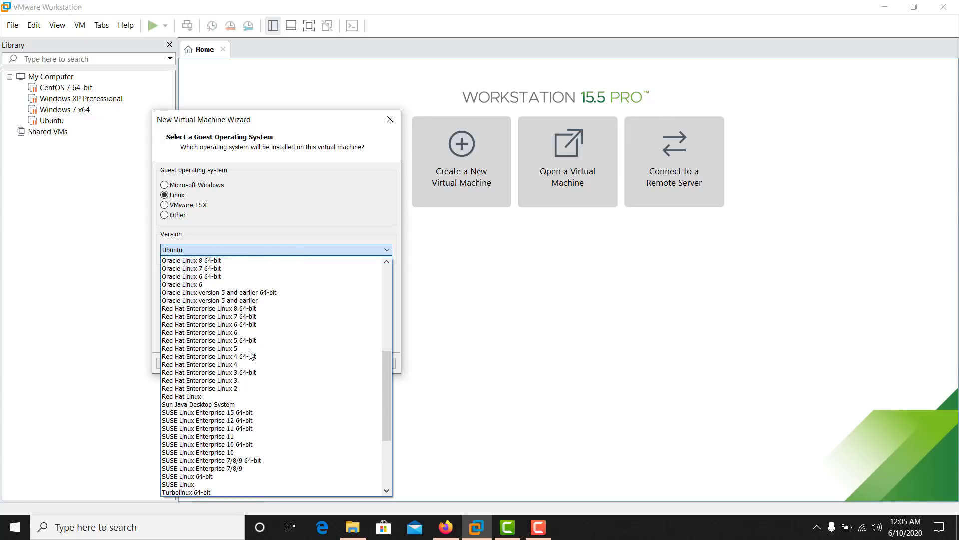
pyautogui.scroll(3, 255, 327)
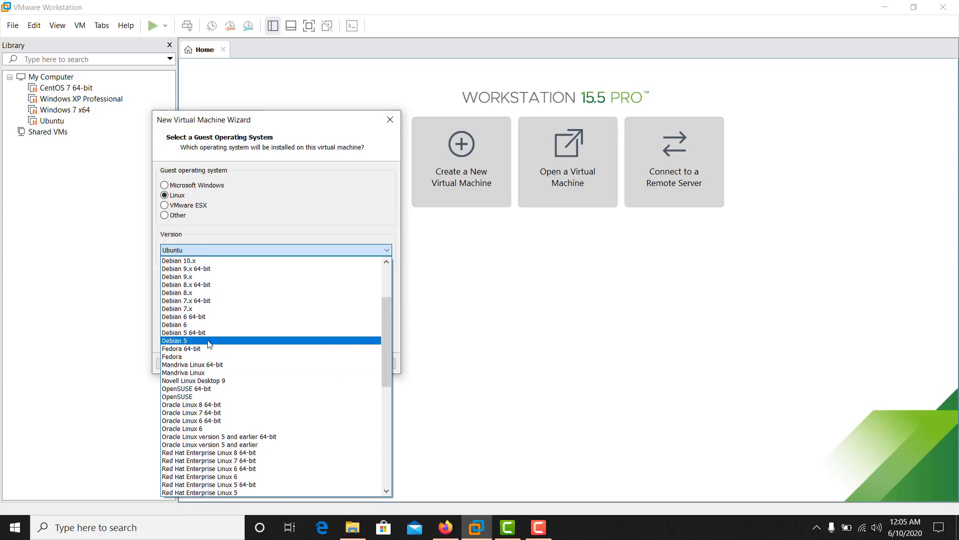
pyautogui.scroll(1, 209, 345)
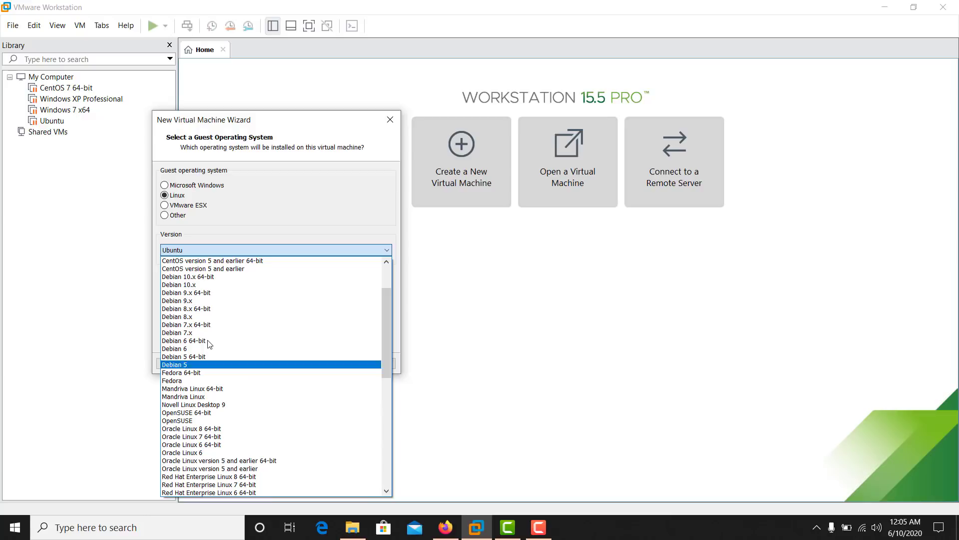
pyautogui.click(222, 293)
# - Name the new virtual machine 'Attacker'
pyautogui.click(330, 363)
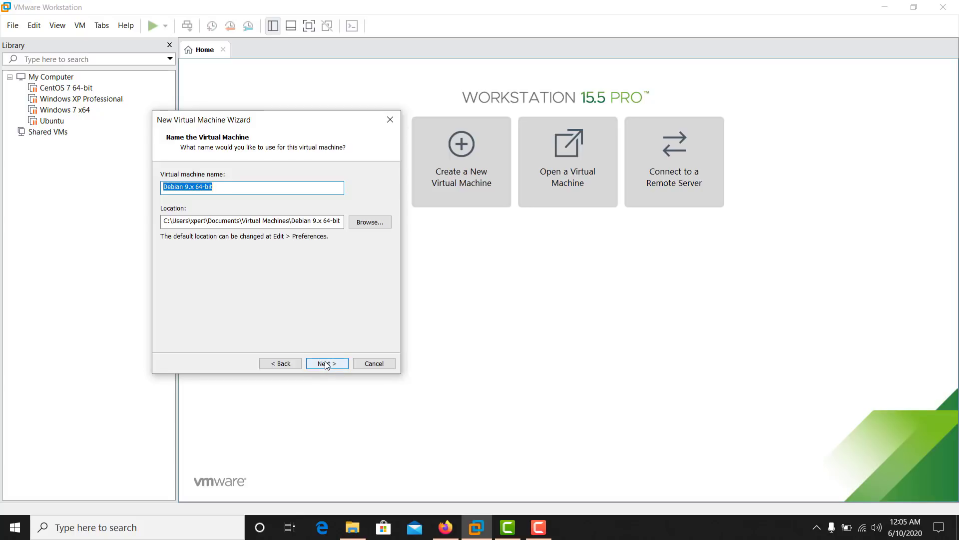
pyautogui.write('Attacker')
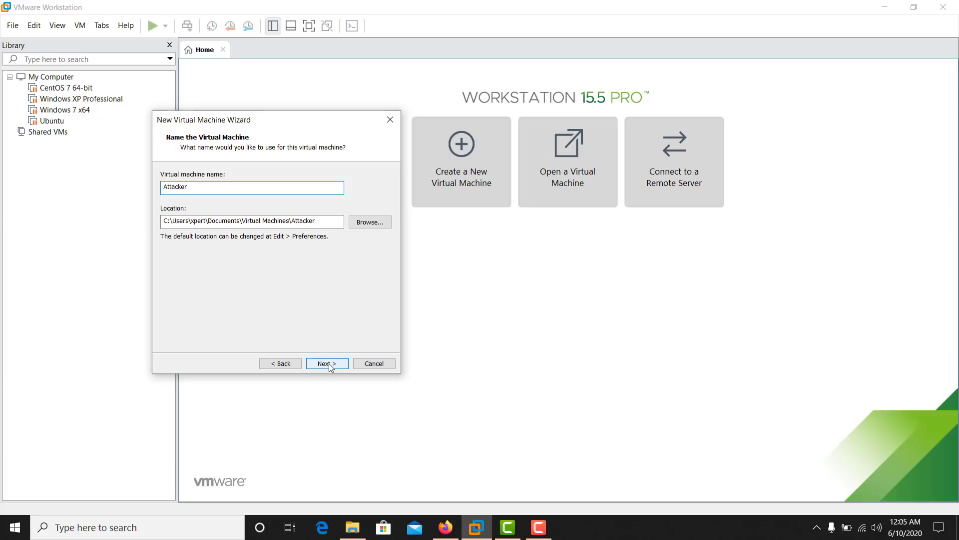
pyautogui.click(339, 362)
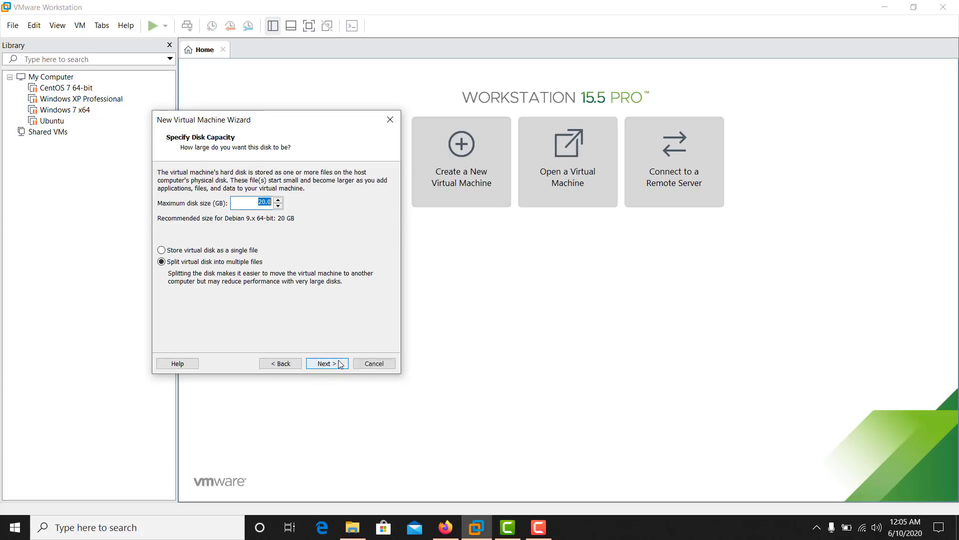
# - Raise the maximum disk size to 30.0 GB and move on to the summary
pyautogui.click(278, 200)
pyautogui.click(277, 200)
pyautogui.click(278, 200)
pyautogui.click(278, 199)
pyautogui.click(278, 199)
pyautogui.click(278, 200)
pyautogui.click(278, 200)
pyautogui.click(343, 367)
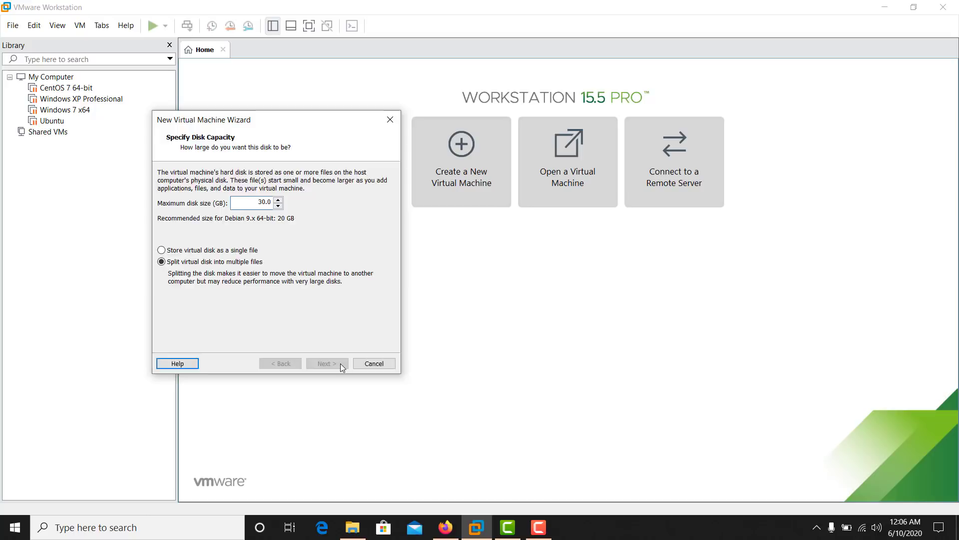
# - Finish the wizard, power on Attacker, and choose Install from the Kali boot menu
pyautogui.click(343, 366)
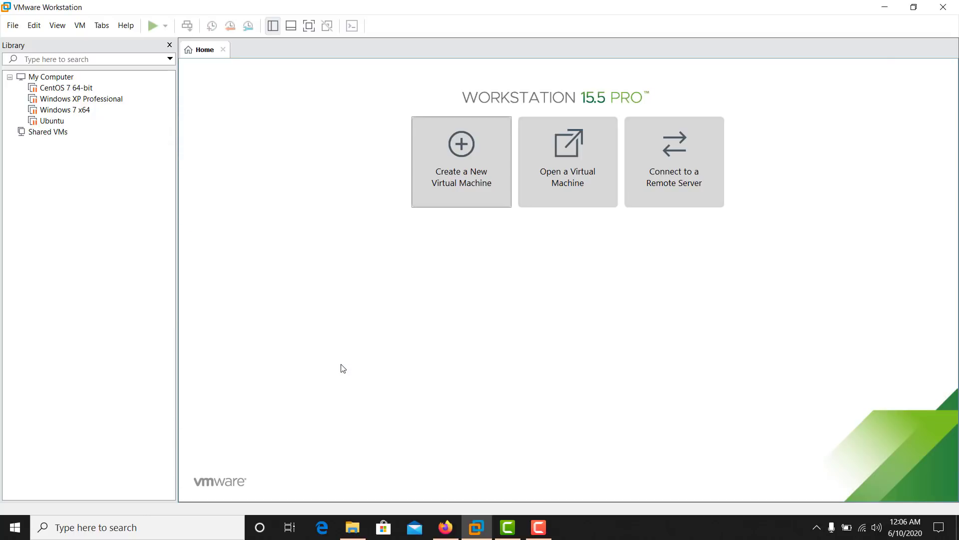
pyautogui.click(153, 27)
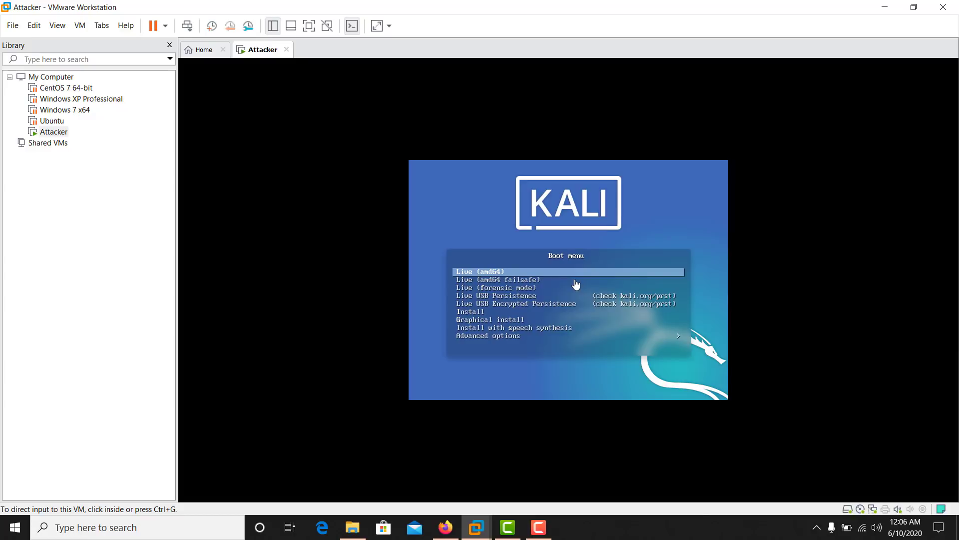
pyautogui.click(578, 341)
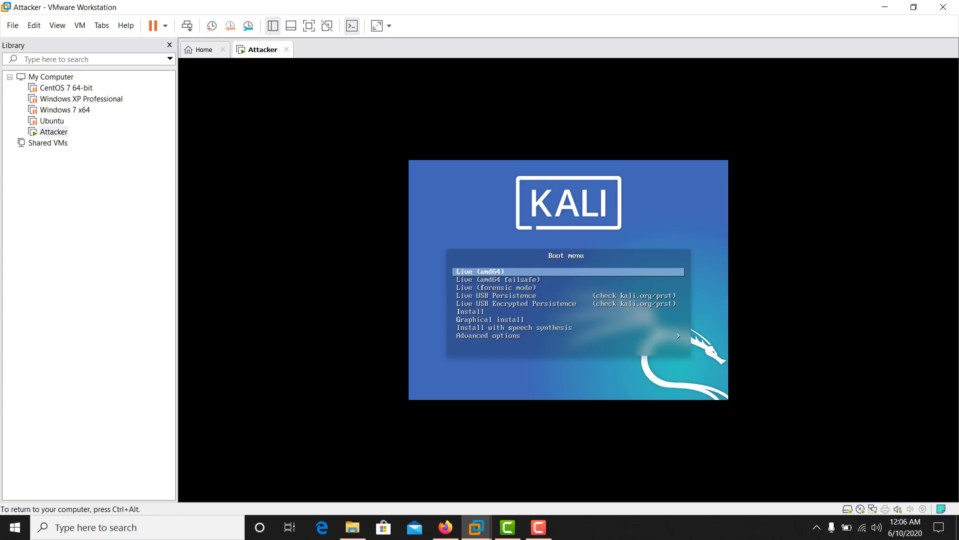
pyautogui.press('Down')
pyautogui.press('Down')
pyautogui.press('Down')
pyautogui.press('Down')
pyautogui.press('Down')
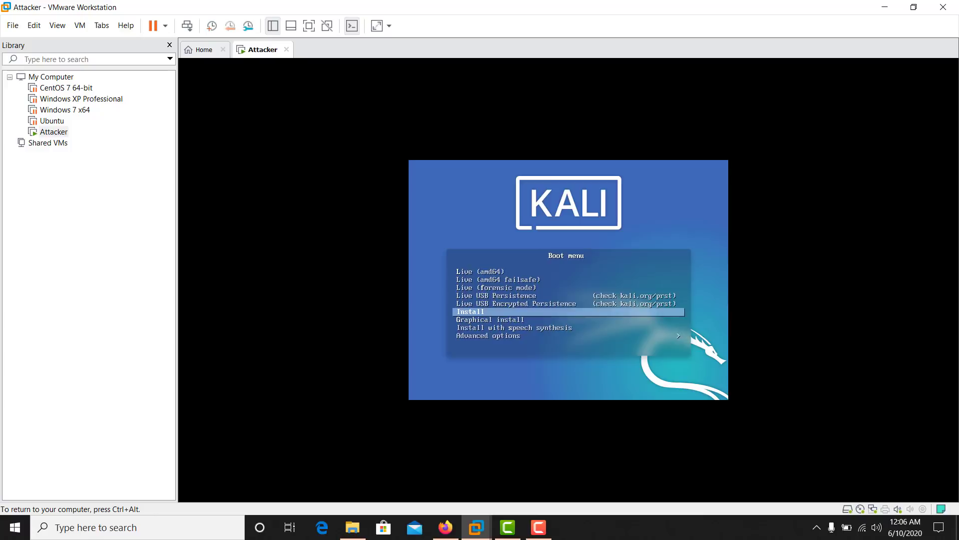
pyautogui.press('Return')
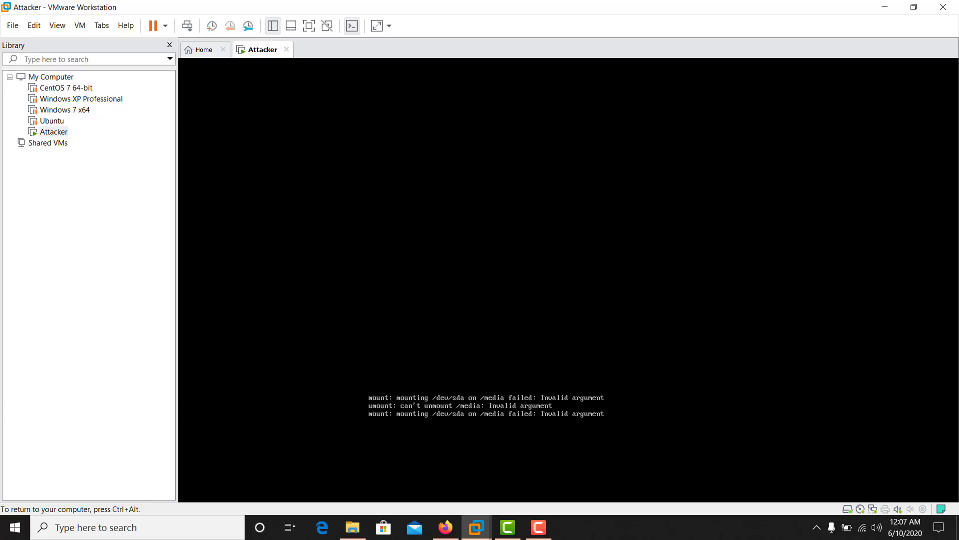
# - Release input with Ctrl+Alt, return focus to the VM, and accept English as the installer language
pyautogui.press('F10')
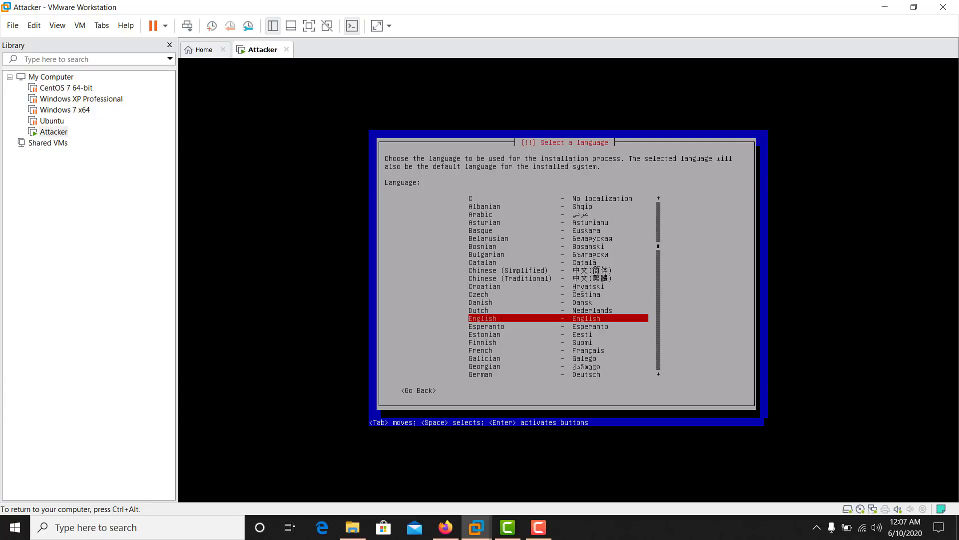
pyautogui.hotkey('ctrl', 'alt')
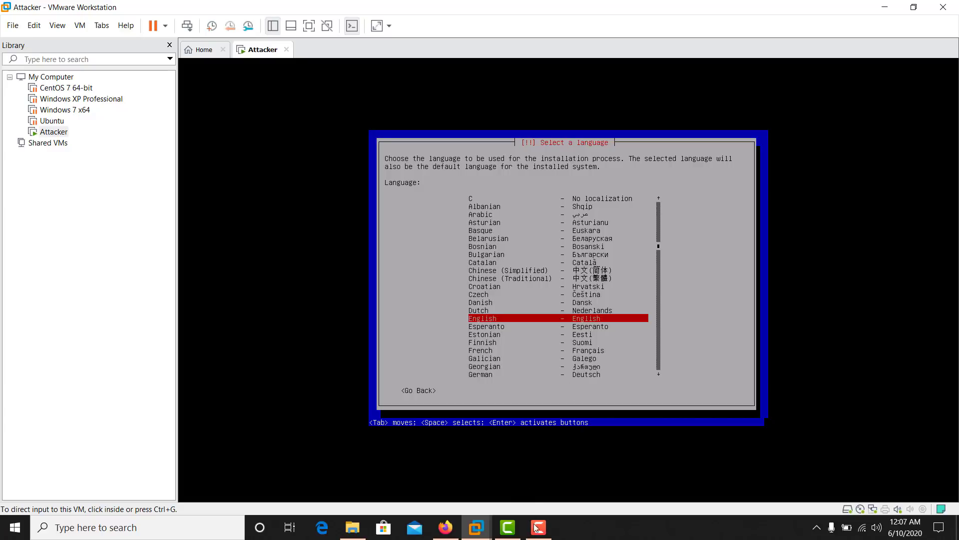
pyautogui.click(539, 527)
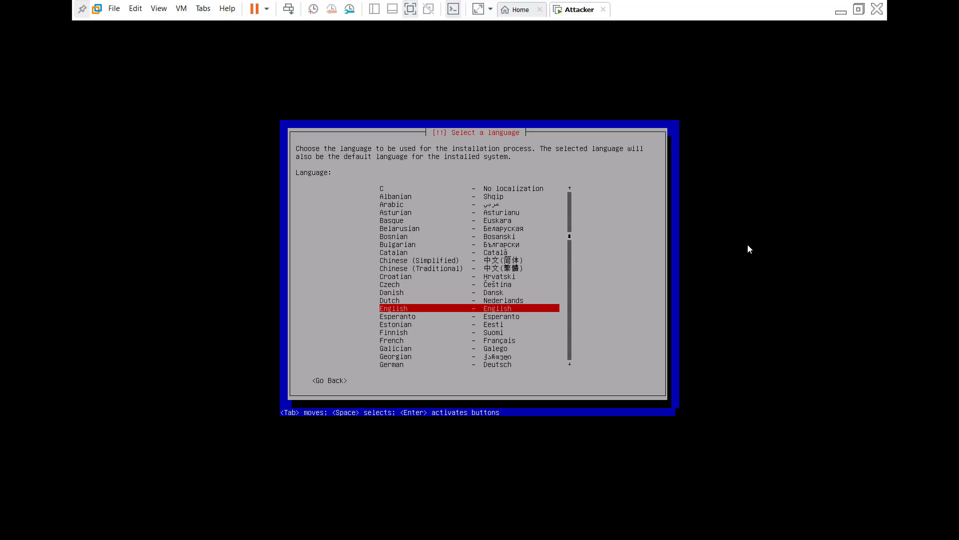
pyautogui.click(624, 315)
pyautogui.press('Return')
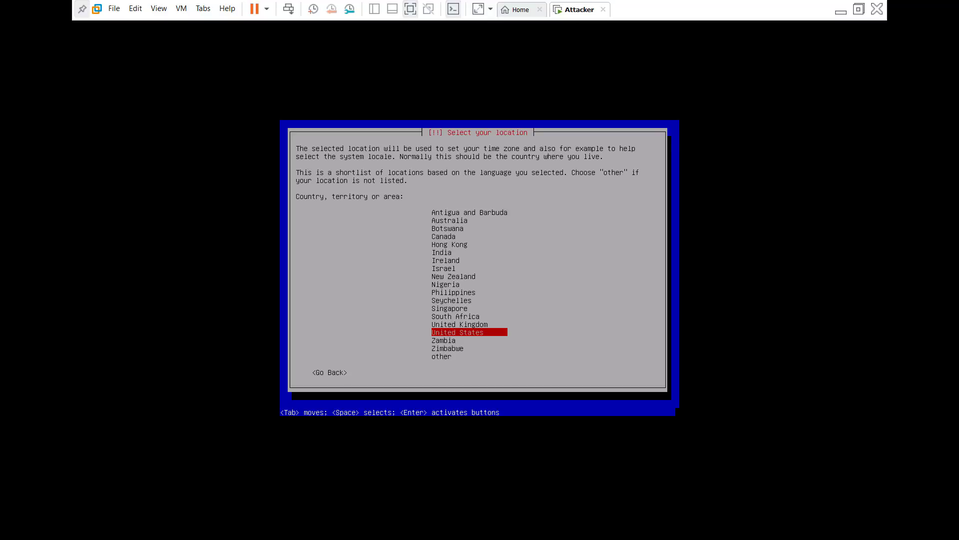
# - Accept United States as the location and American English as the keymap
pyautogui.press('Return')
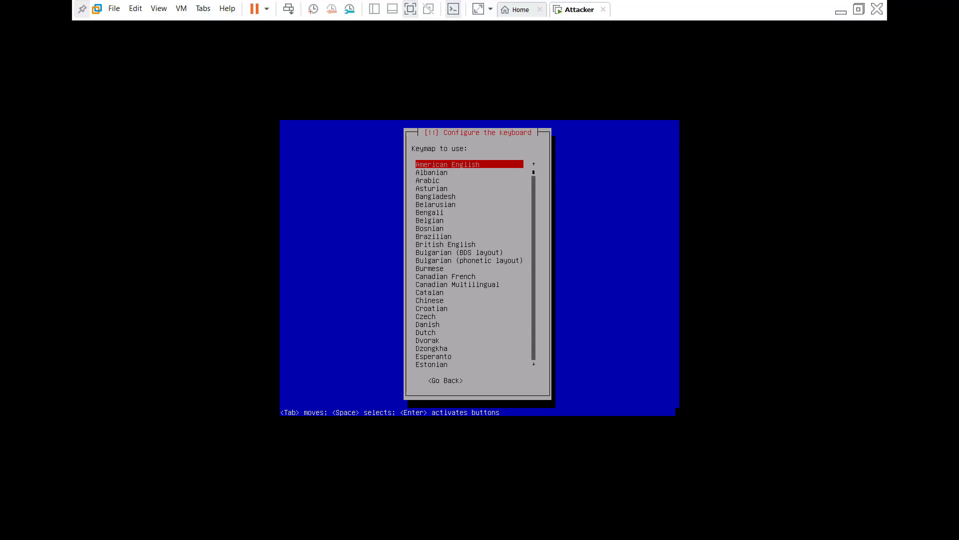
pyautogui.press('Return')
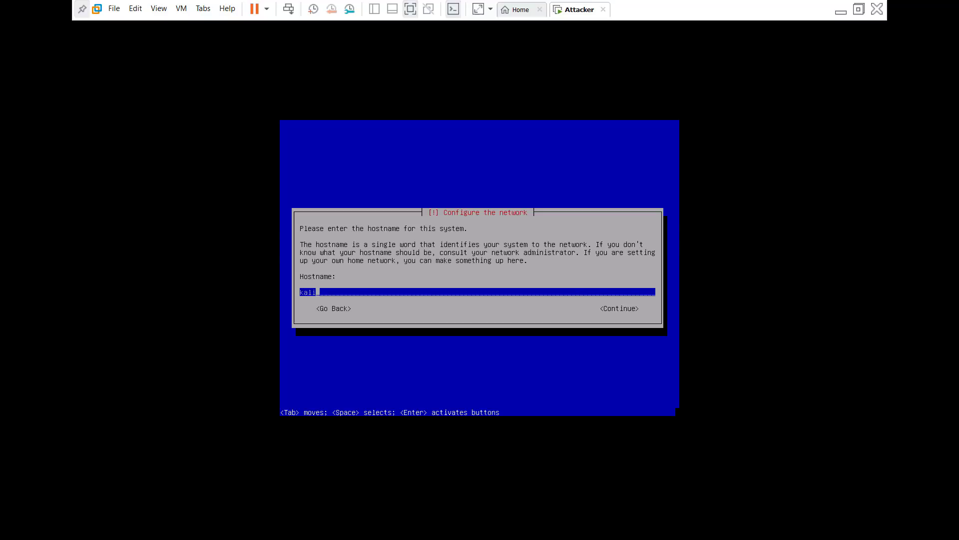
# - Set the hostname to Attacker and leave the domain name blank
pyautogui.press('BackSpace')
pyautogui.press('BackSpace')
pyautogui.press('BackSpace')
pyautogui.press('BackSpace')
pyautogui.write('Attacker')
pyautogui.press('Return')
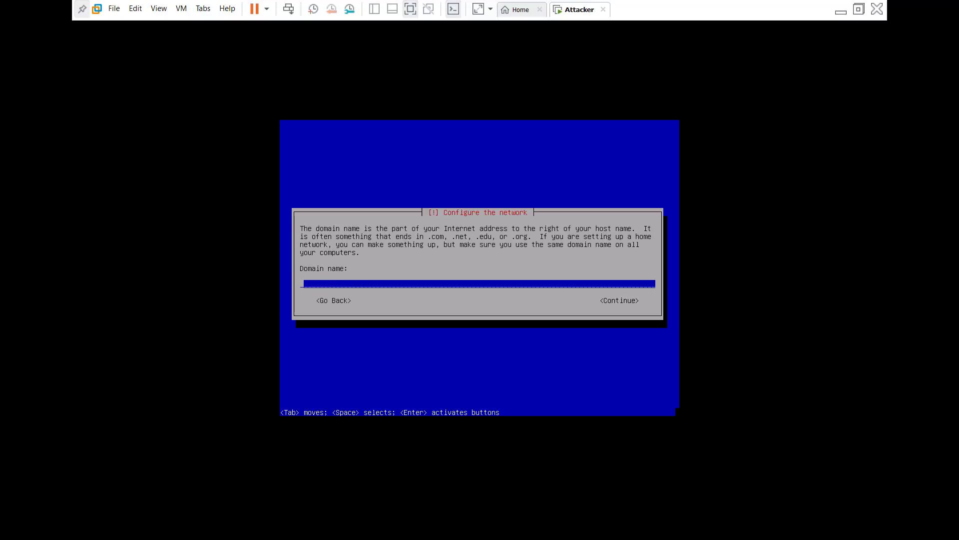
pyautogui.press('Return')
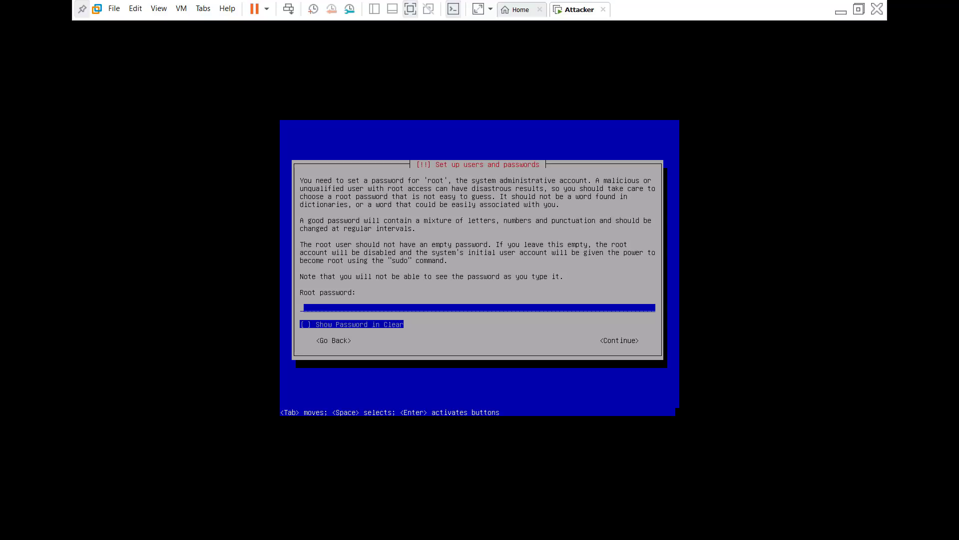
# - Enter the root password and confirm it
pyautogui.write('***')
pyautogui.press('BackSpace')
pyautogui.press('BackSpace')
pyautogui.press('BackSpace')
pyautogui.write('******')
pyautogui.press('BackSpace')
pyautogui.press('BackSpace')
pyautogui.press('BackSpace')
pyautogui.press('BackSpace')
pyautogui.press('BackSpace')
pyautogui.press('BackSpace')
pyautogui.write('*****')
pyautogui.press('Return')
pyautogui.write('******')
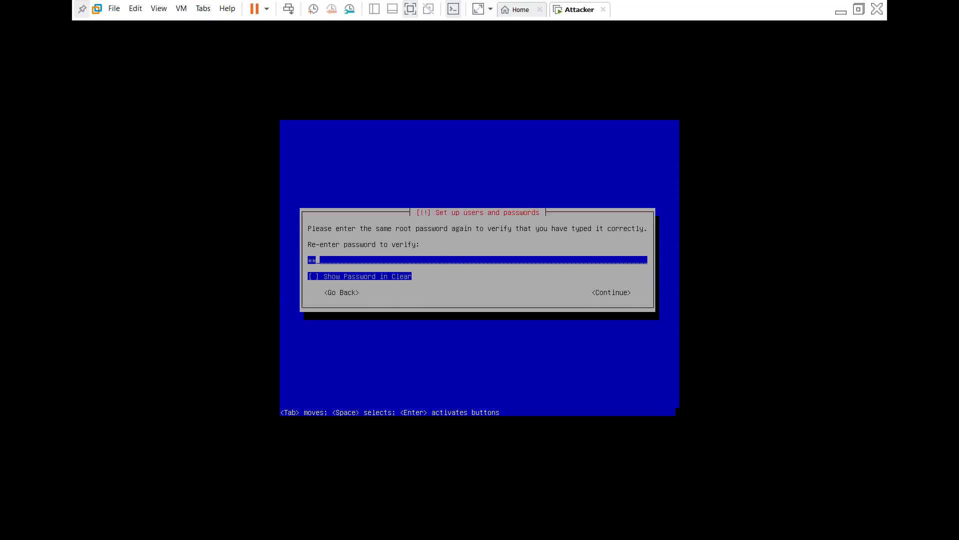
pyautogui.press('Return')
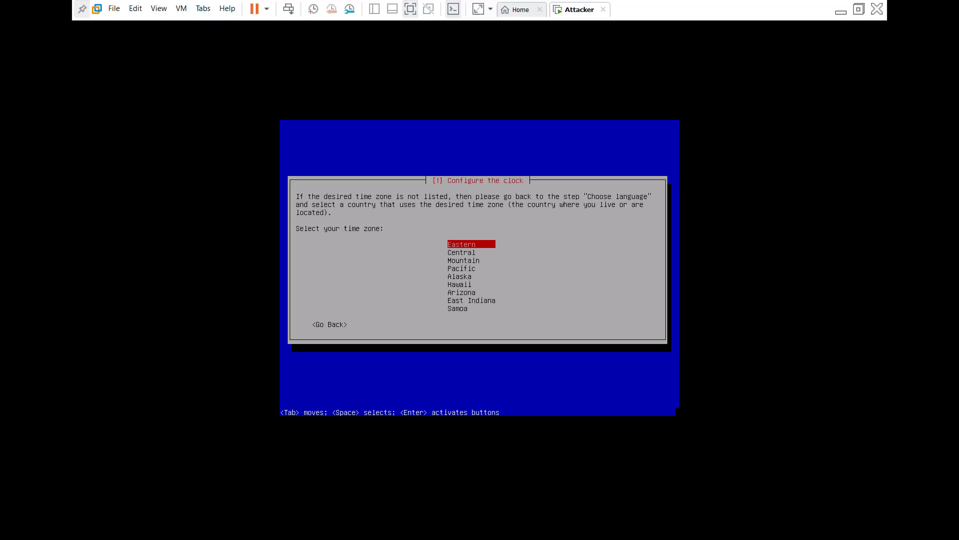
# - Accept the Eastern time zone, then partition the 32.2 GB disk as one partition and write the changes
pyautogui.press('Return')
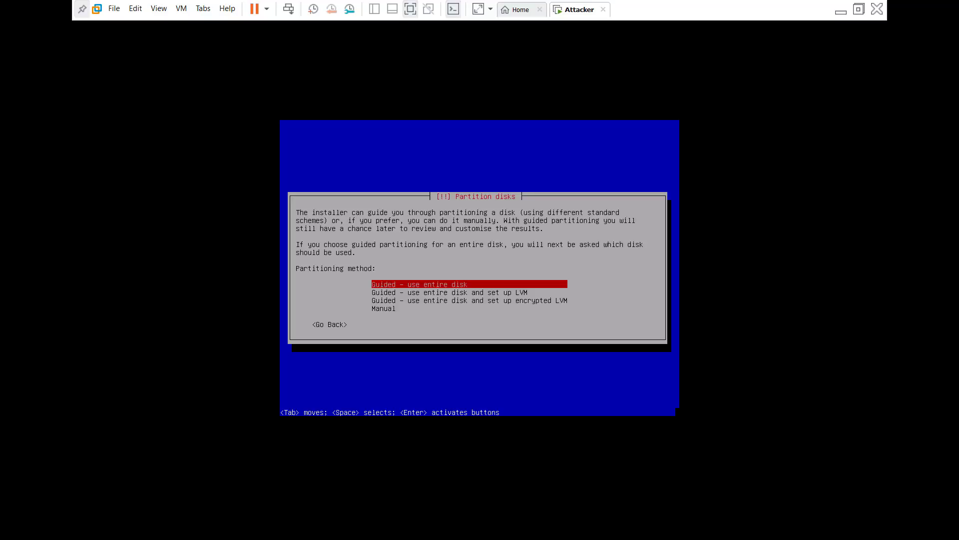
pyautogui.press('Return')
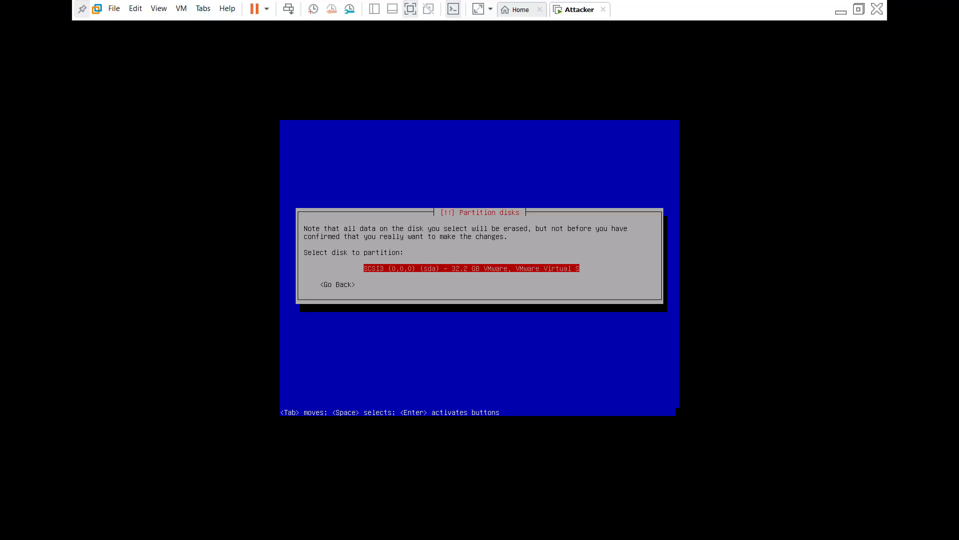
pyautogui.press('Return')
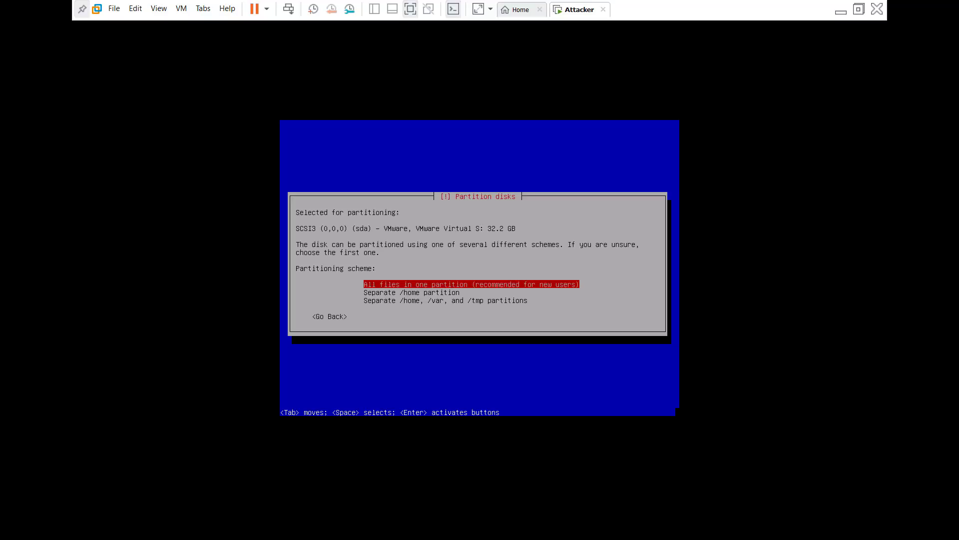
pyautogui.press('Return')
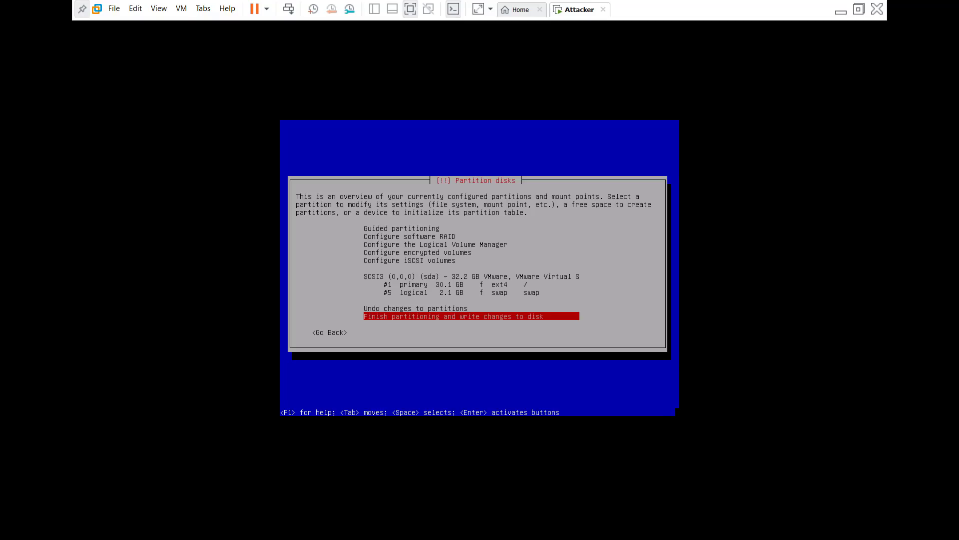
pyautogui.press('Return')
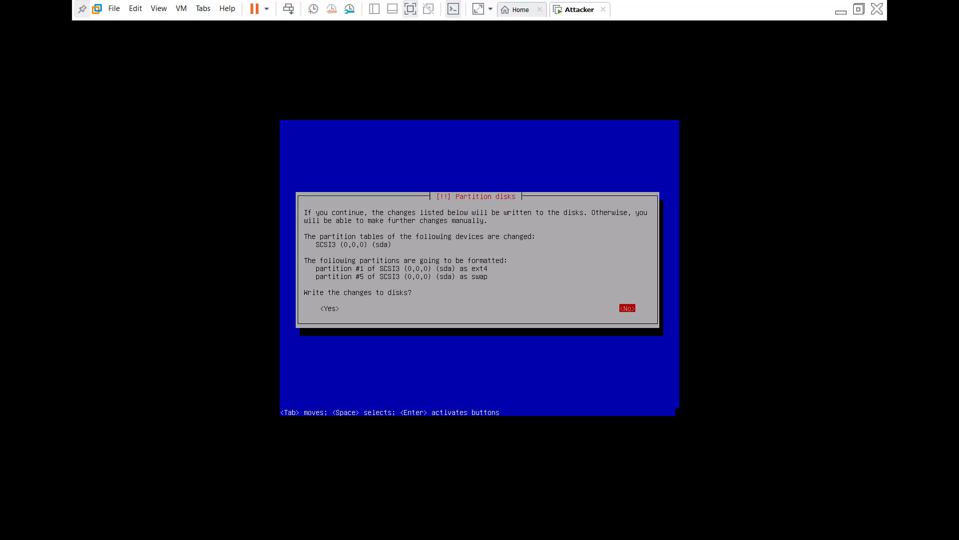
pyautogui.press('Left')
pyautogui.press('Return')
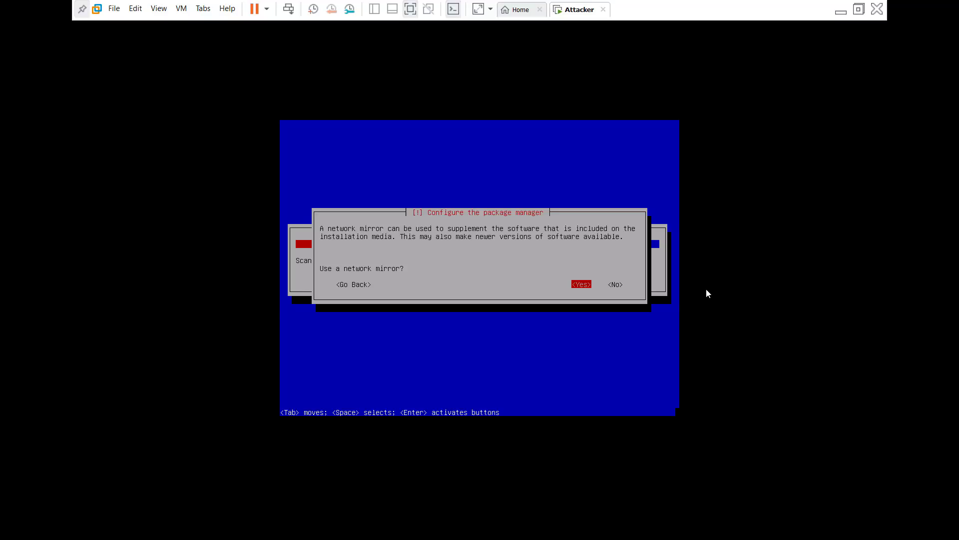
# - Answer No to using a network mirror in the Kali installer
pyautogui.click(636, 310)
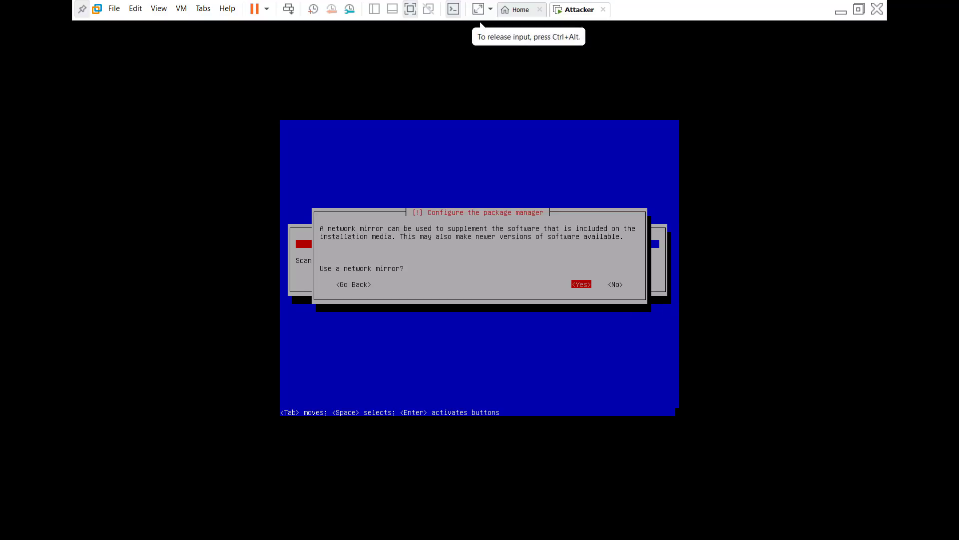
pyautogui.press('Tab')
pyautogui.press('Return')
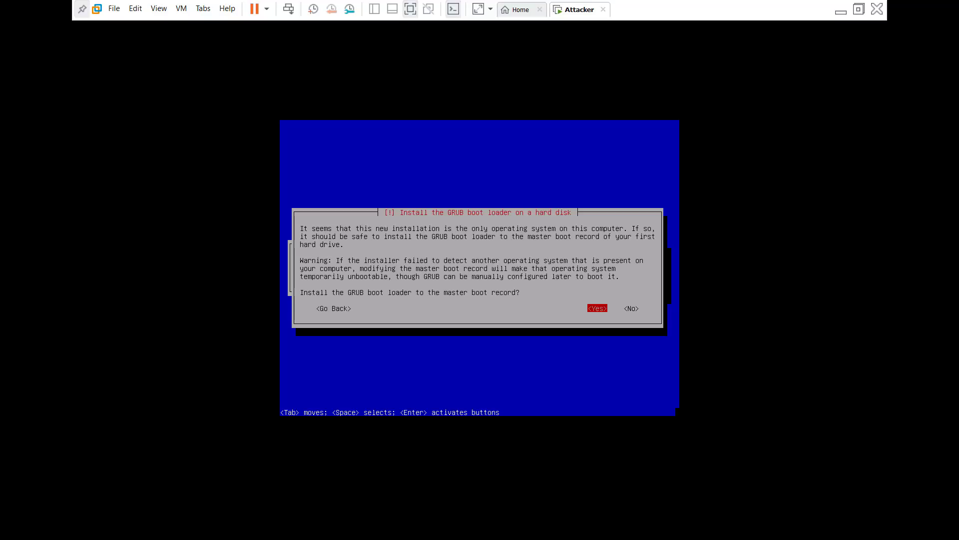
# - Install the GRUB boot loader to the master boot record on /dev/sda
pyautogui.press('Return')
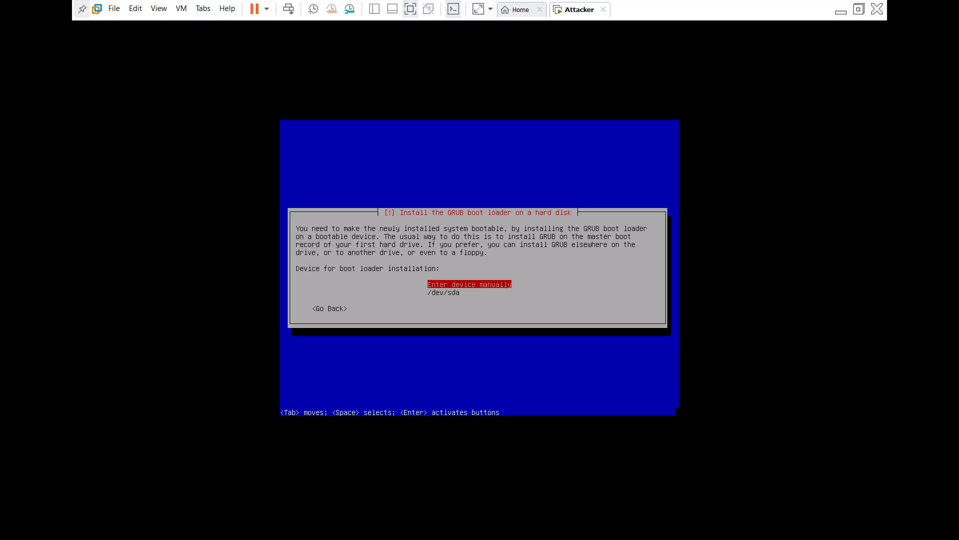
pyautogui.press('Down')
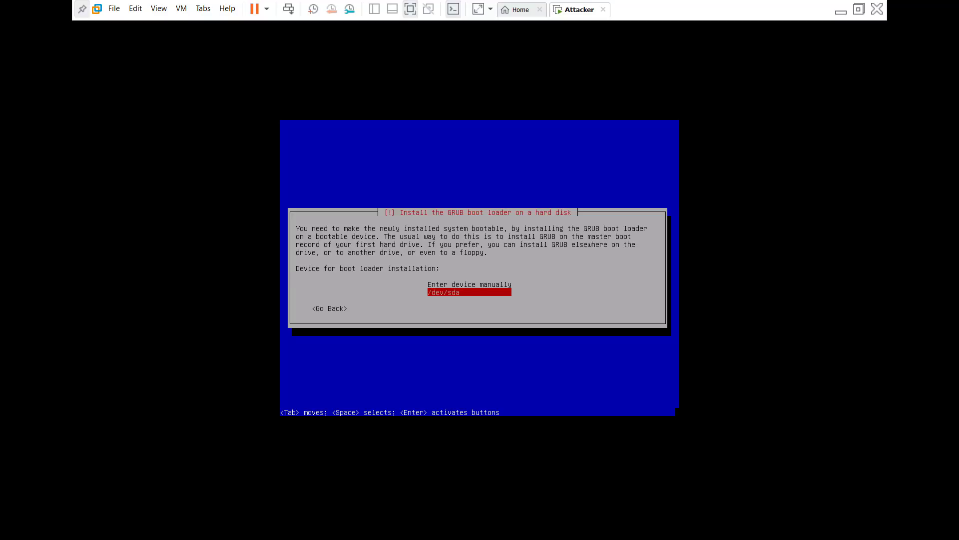
pyautogui.press('Return')
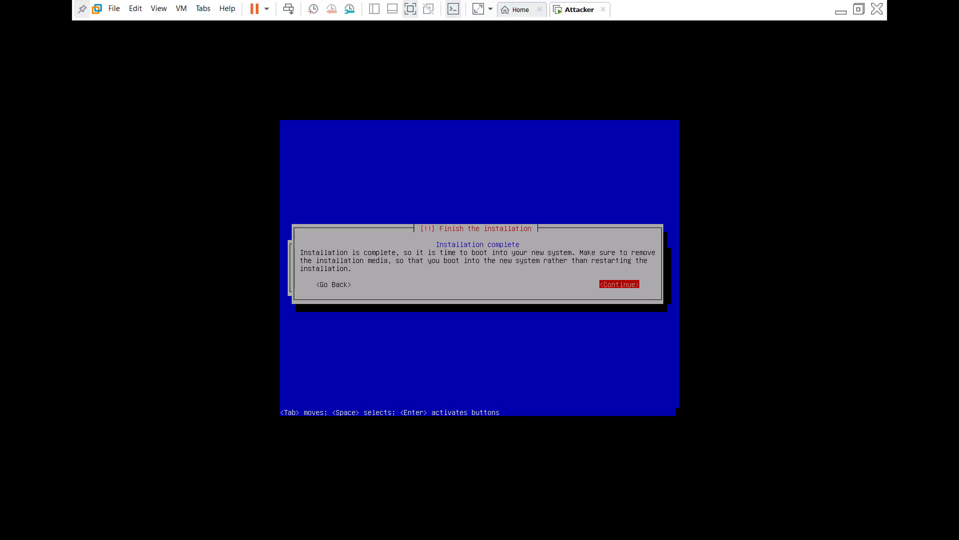
# - Continue past Installation complete so the VM reboots to the Kali login
pyautogui.press('Return')
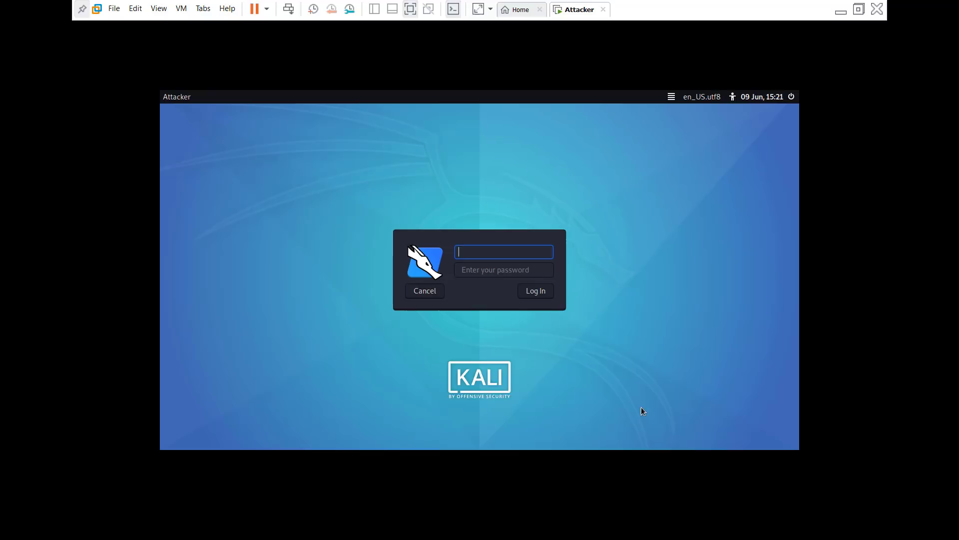
# - Correct the mistyped username to root, enter the account password, and log in to Kali
pyautogui.write('passwd')
pyautogui.press('BackSpace')
pyautogui.press('BackSpace')
pyautogui.press('BackSpace')
pyautogui.press('BackSpace')
pyautogui.press('BackSpace')
pyautogui.press('BackSpace')
pyautogui.write('root')
pyautogui.press('Return')
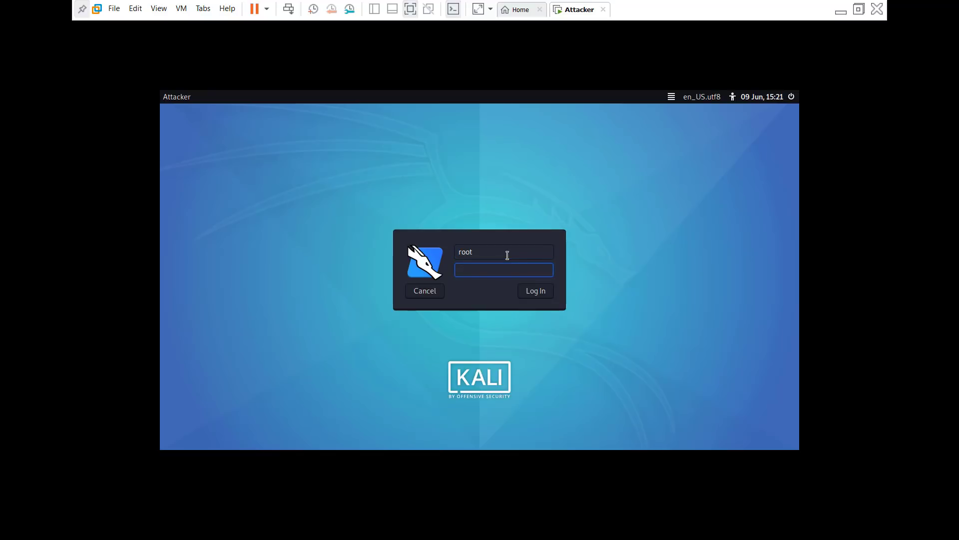
pyautogui.write('••••••')
pyautogui.press('Return')
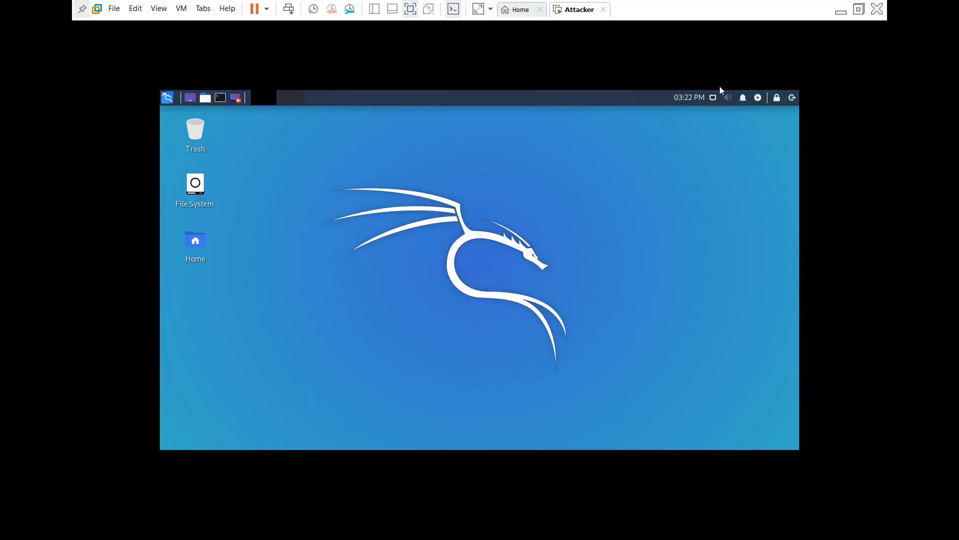
# - Check the wired network connection, then open, center and close a root terminal
pyautogui.click(714, 98)
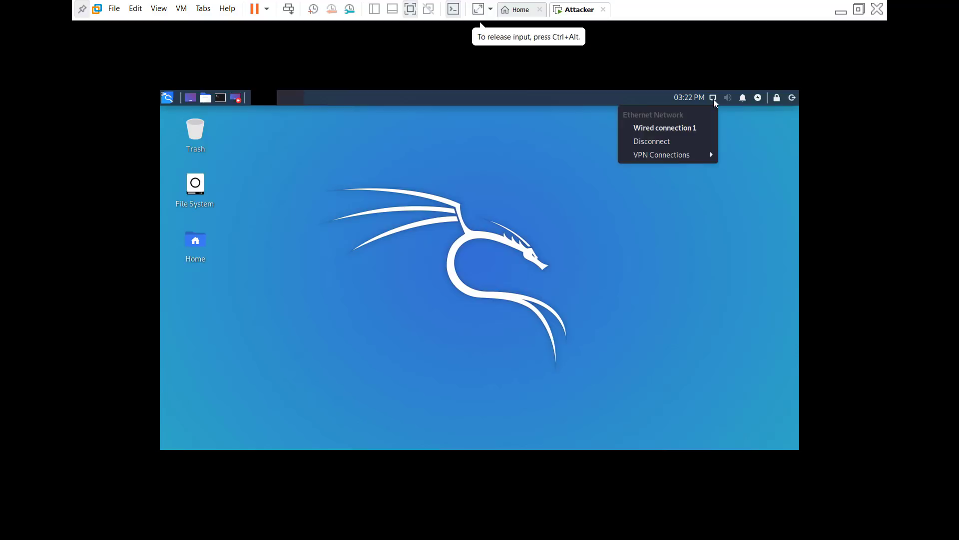
pyautogui.click(713, 99)
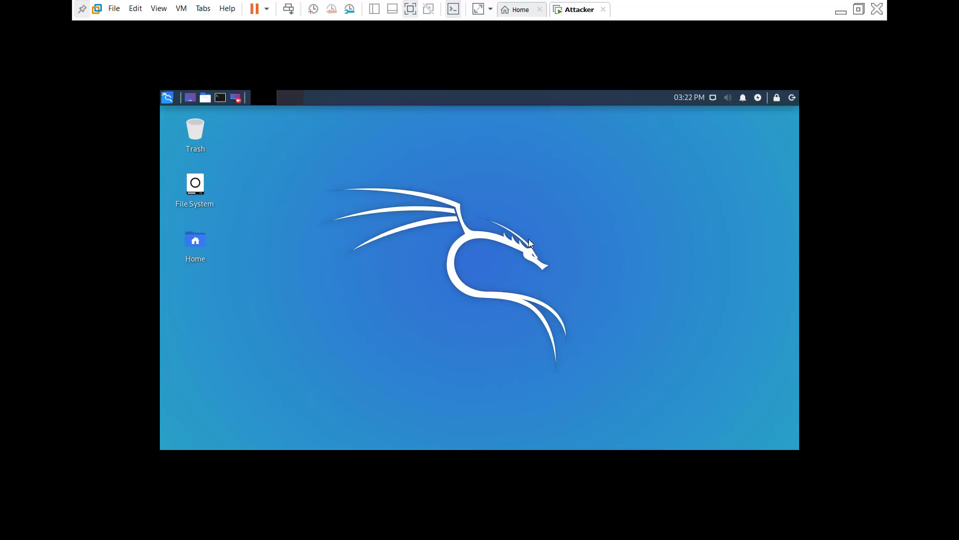
pyautogui.click(220, 98)
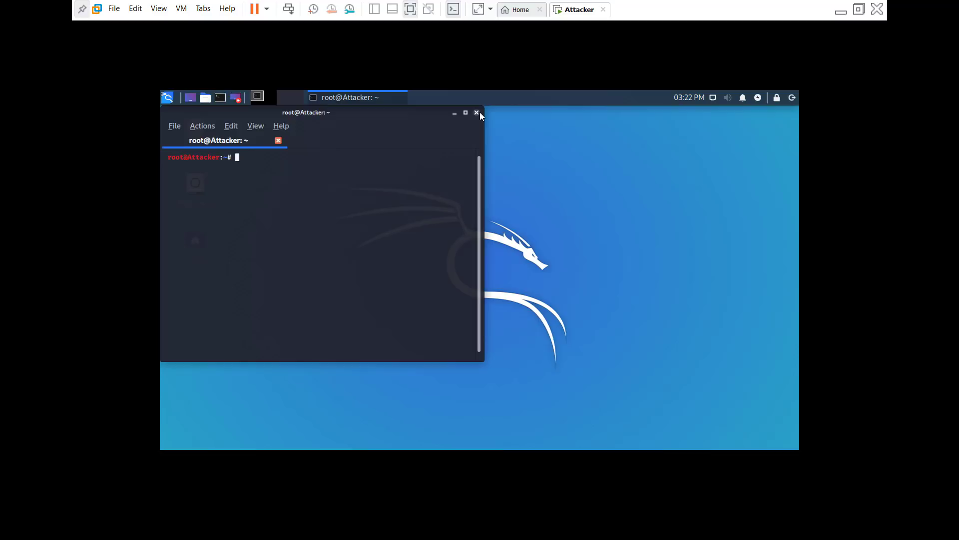
pyautogui.moveTo(382, 116); pyautogui.dragTo(565, 143)
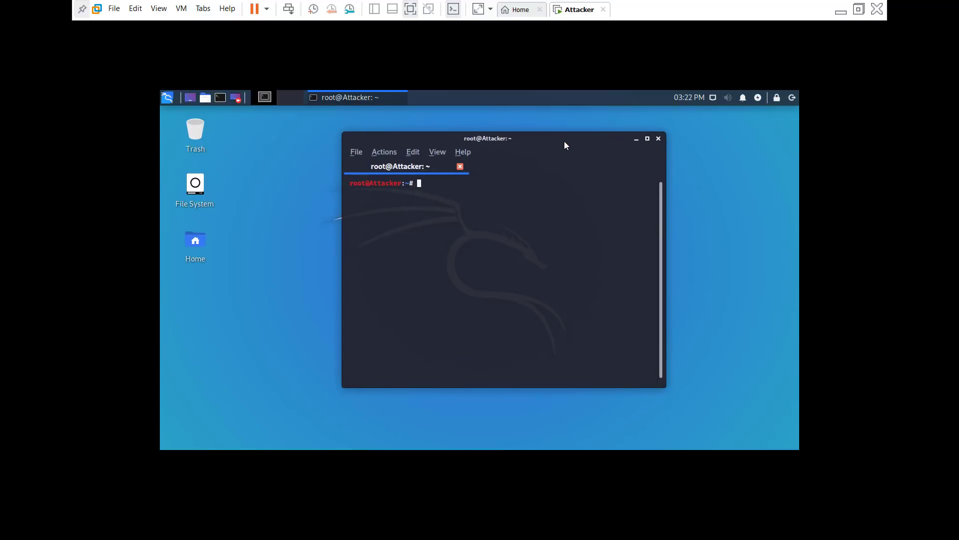
pyautogui.click(658, 139)
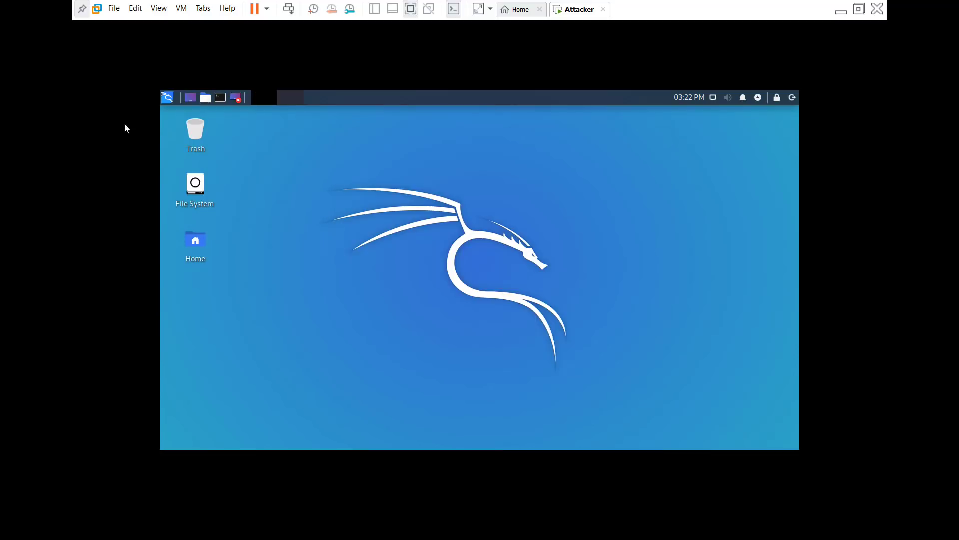
# - Browse the 01 - Information Gathering tools in the Kali menu, then minimize the VM window
pyautogui.click(169, 98)
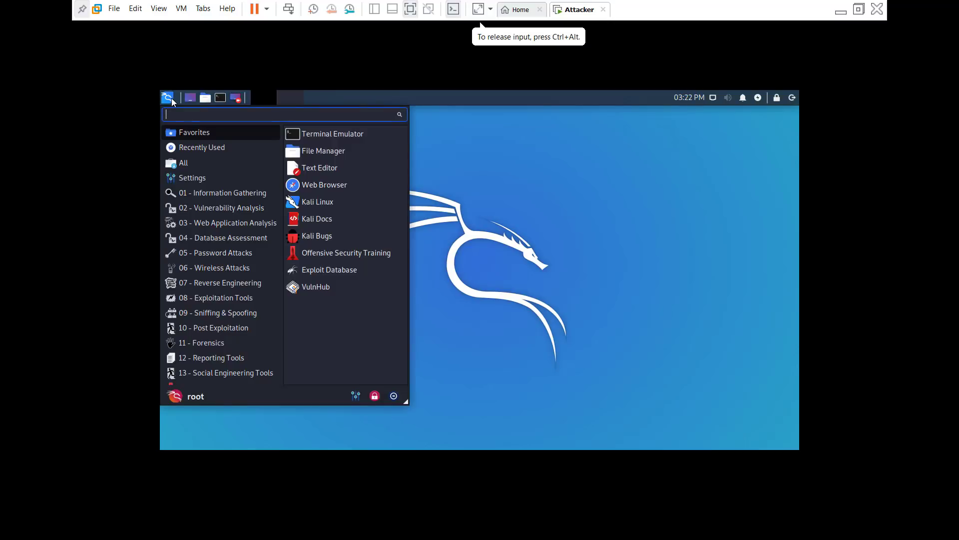
pyautogui.click(223, 192)
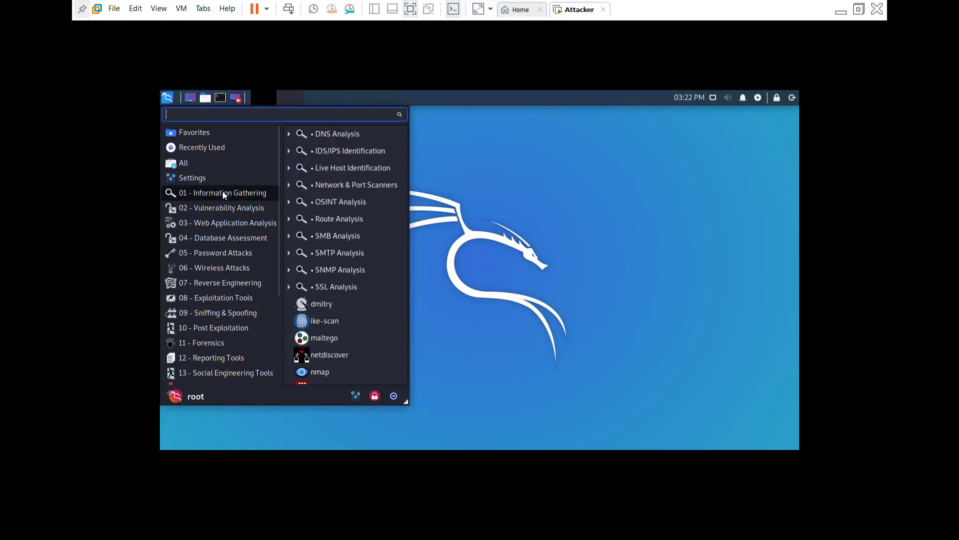
pyautogui.click(536, 228)
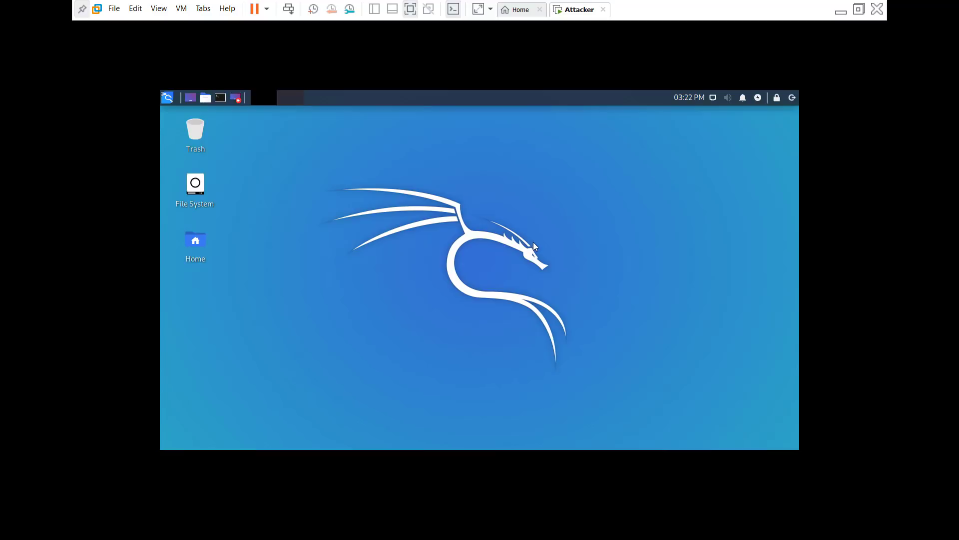
pyautogui.click(840, 13)
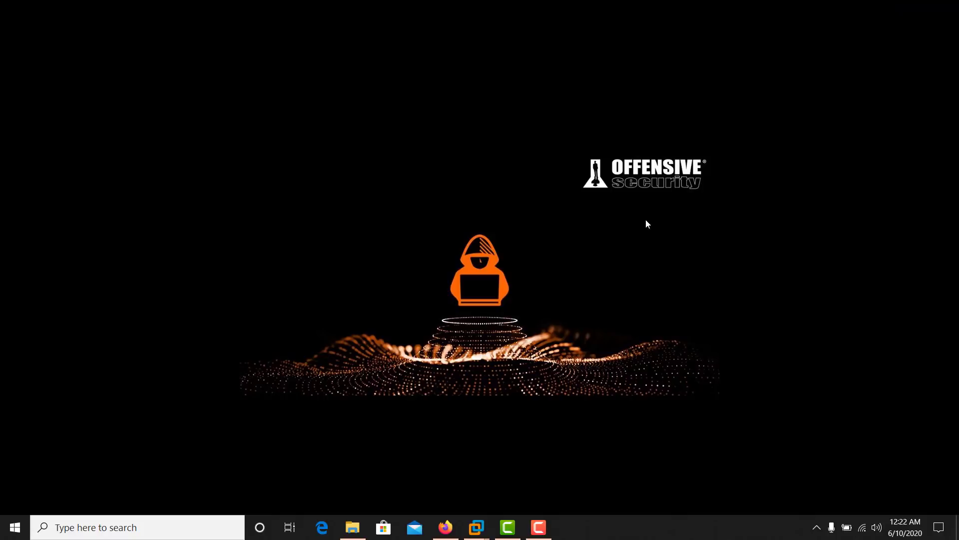